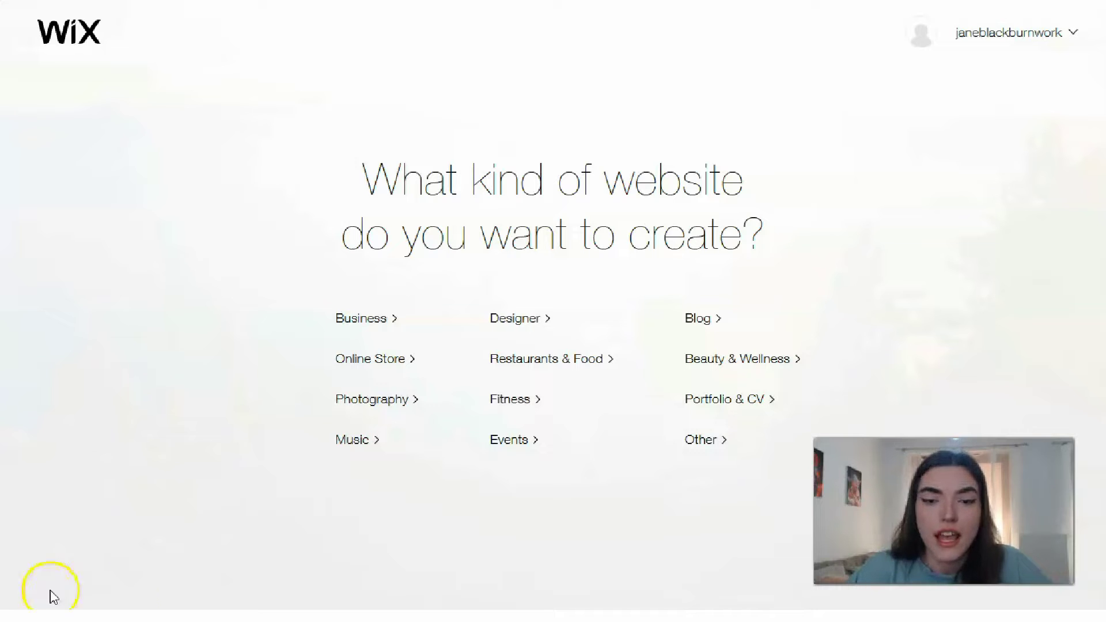
Choose Portfolio & CV as the kind of website to create.
{"action": "left_click", "coordinate": [720, 400]}
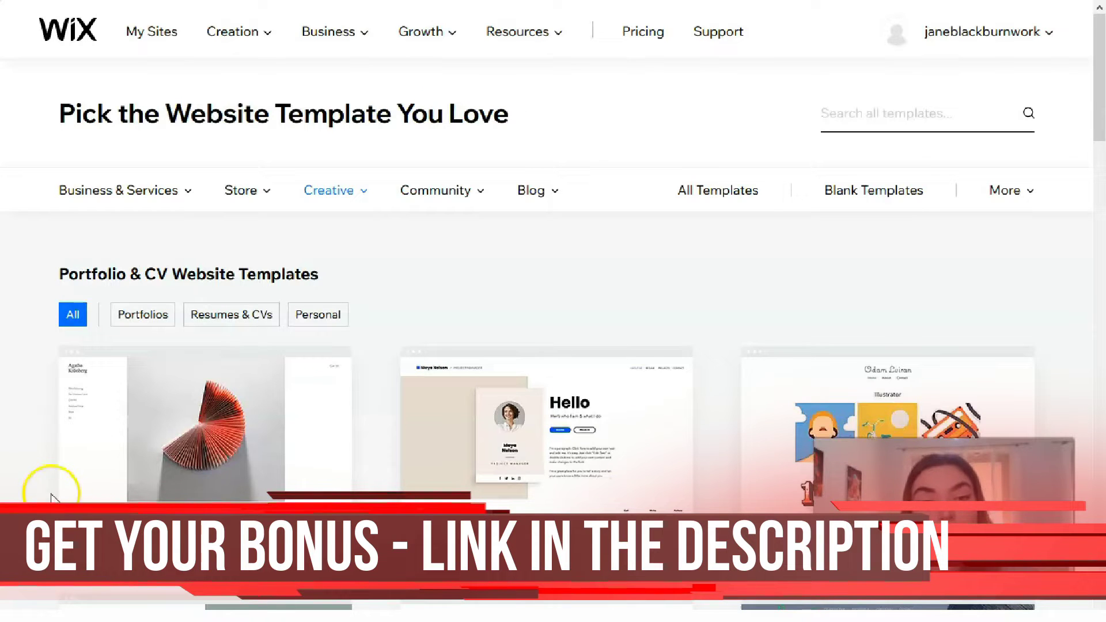
Look through the first page of Portfolio & CV website templates to compare the available designs.
{"action": "mouse_move", "coordinate": [586, 401]}
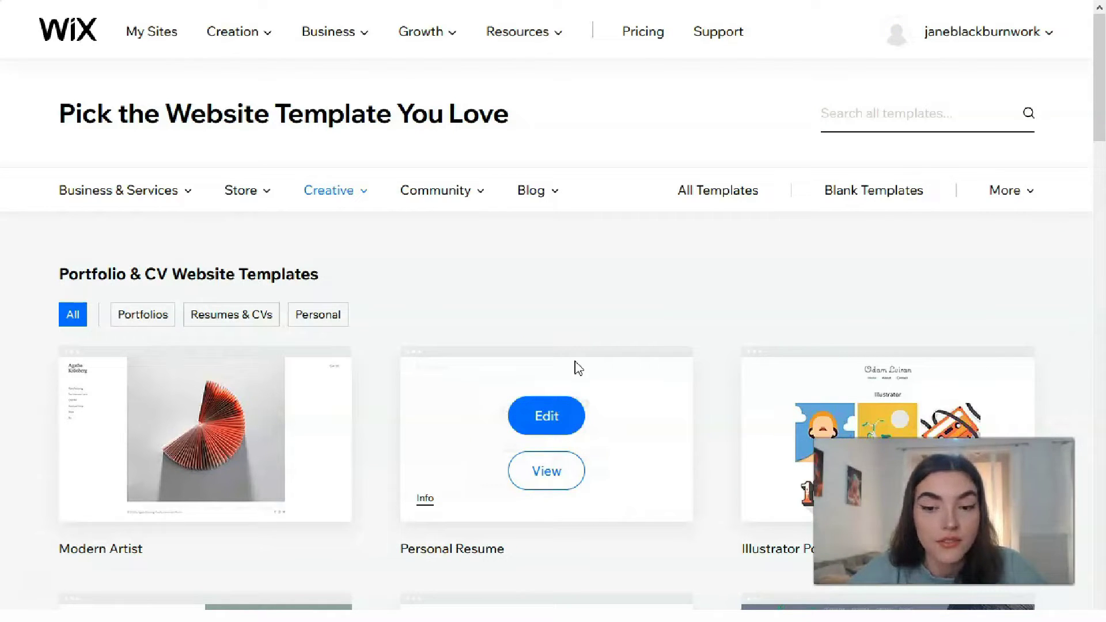
{"action": "scroll", "coordinate": [578, 368], "scroll_direction": "down", "scroll_amount": 5}
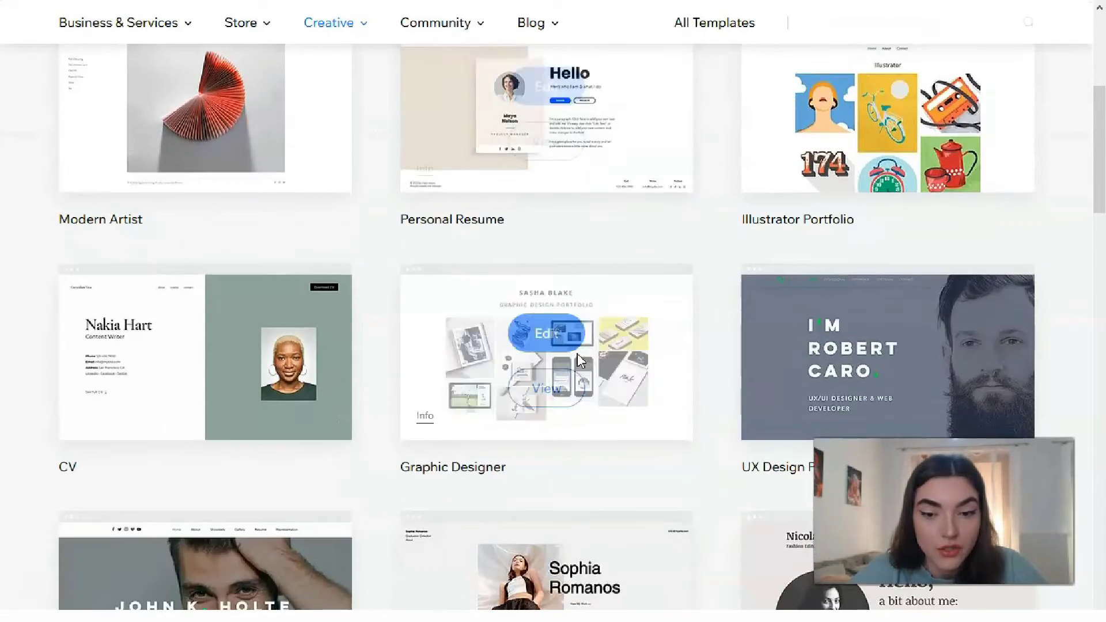
{"action": "scroll", "coordinate": [577, 354], "scroll_direction": "down", "scroll_amount": 4}
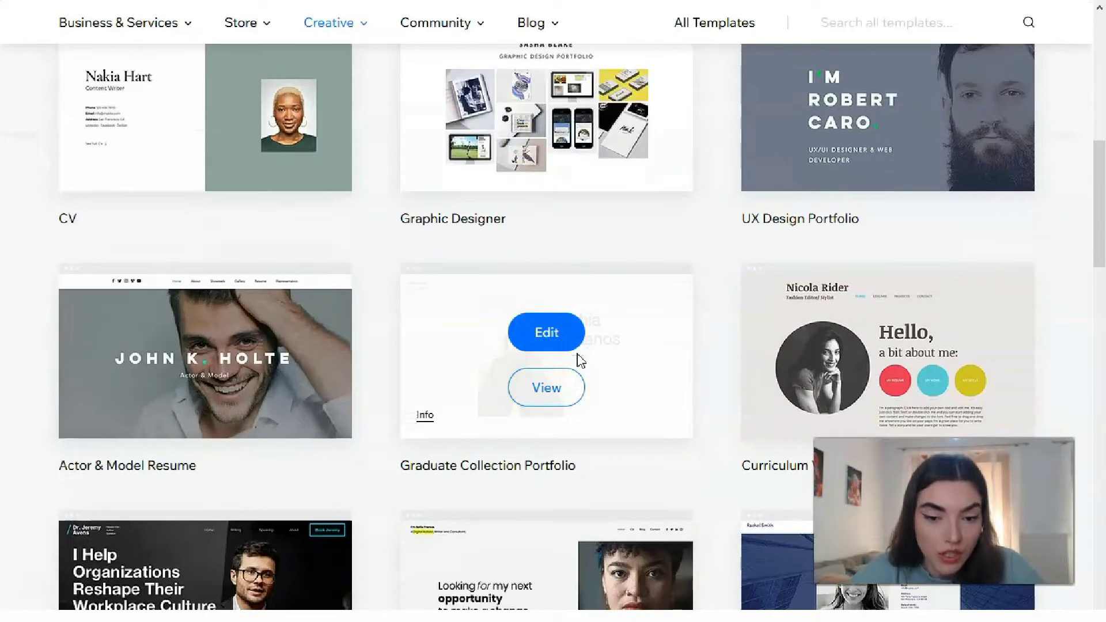
{"action": "scroll", "coordinate": [578, 359], "scroll_direction": "down", "scroll_amount": 1}
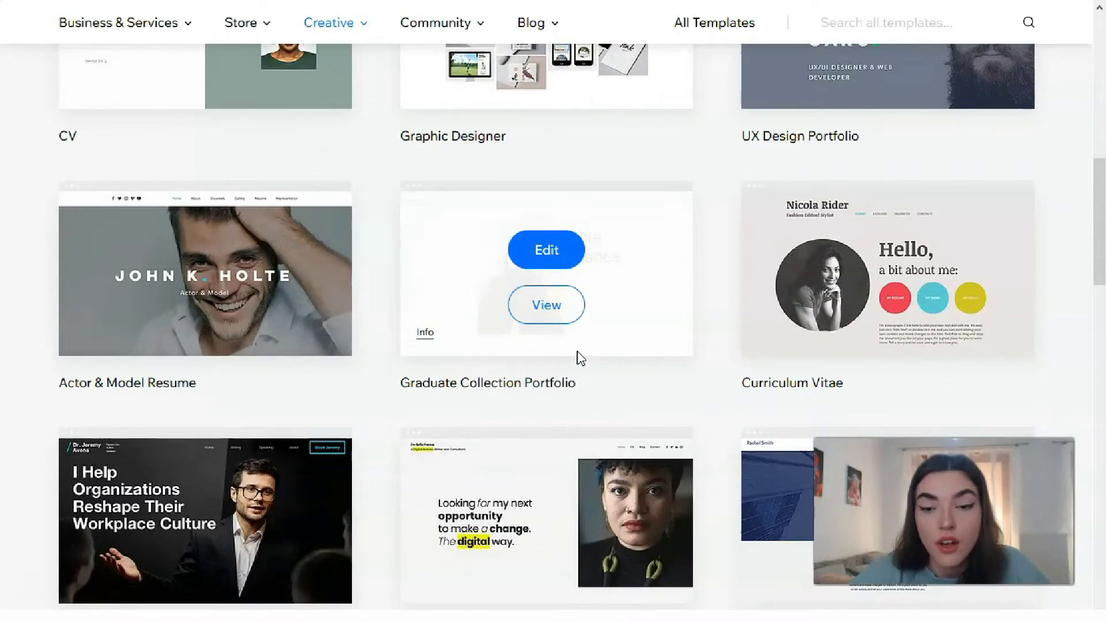
{"action": "scroll", "coordinate": [577, 352], "scroll_direction": "down", "scroll_amount": 2}
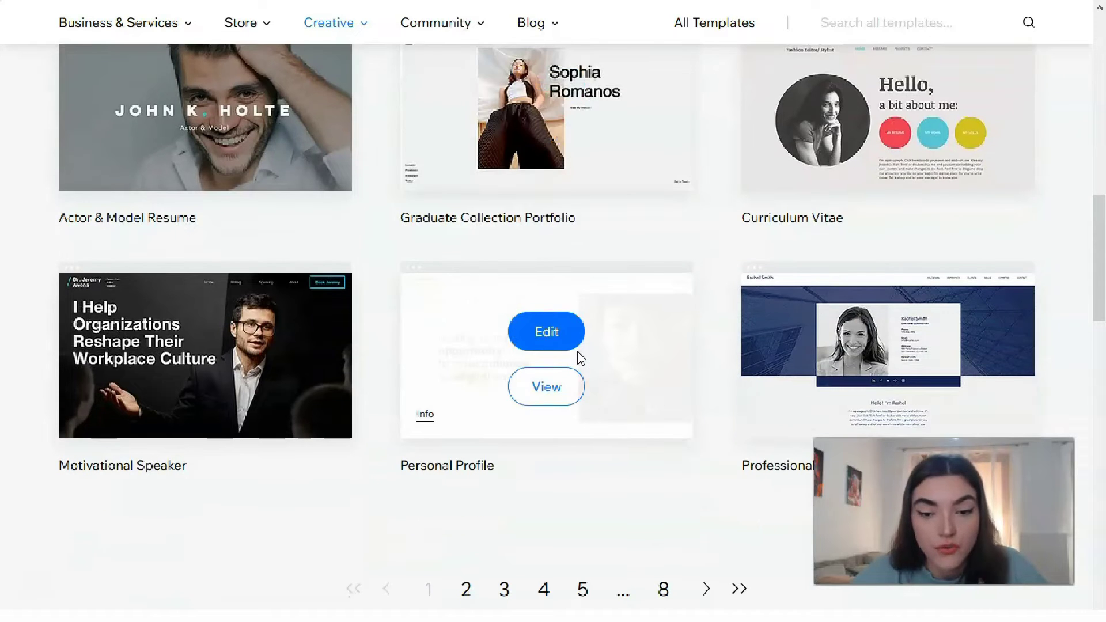
{"action": "scroll", "coordinate": [579, 357], "scroll_direction": "down", "scroll_amount": 2}
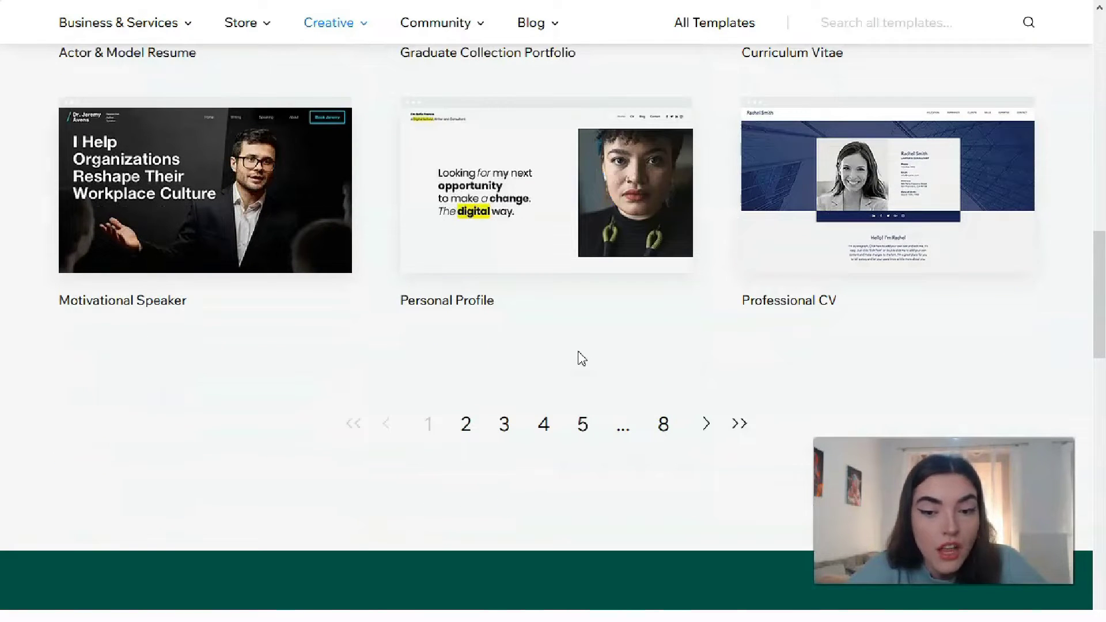
{"action": "scroll", "coordinate": [579, 352], "scroll_direction": "up", "scroll_amount": 3}
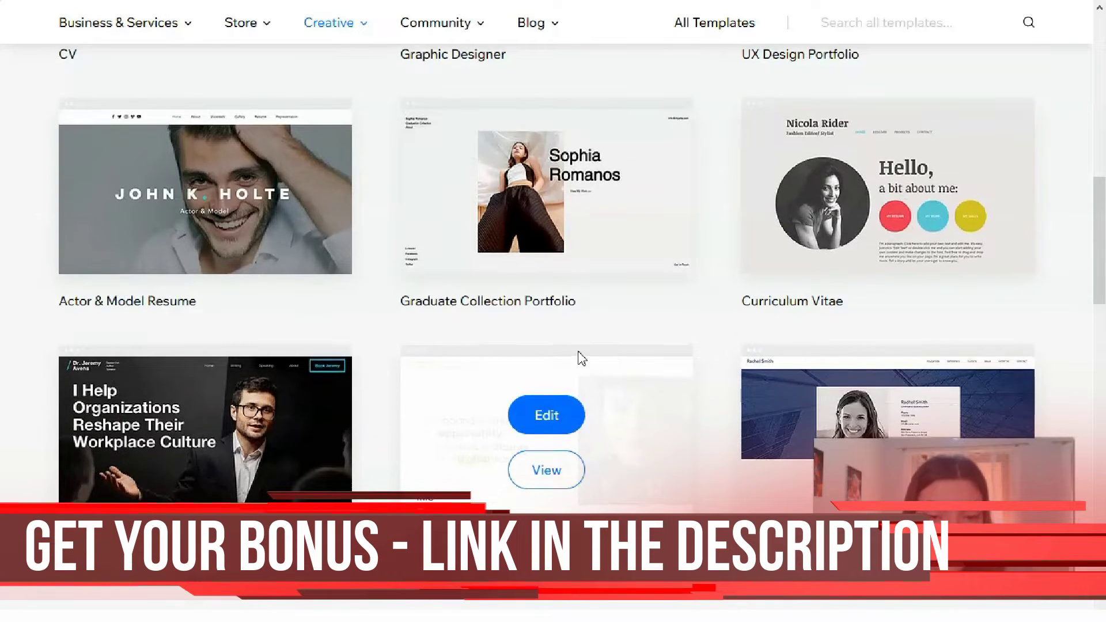
{"action": "scroll", "coordinate": [579, 357], "scroll_direction": "up", "scroll_amount": 3}
{"action": "scroll", "coordinate": [579, 357], "scroll_direction": "up", "scroll_amount": 2}
{"action": "left_click", "coordinate": [541, 345]}
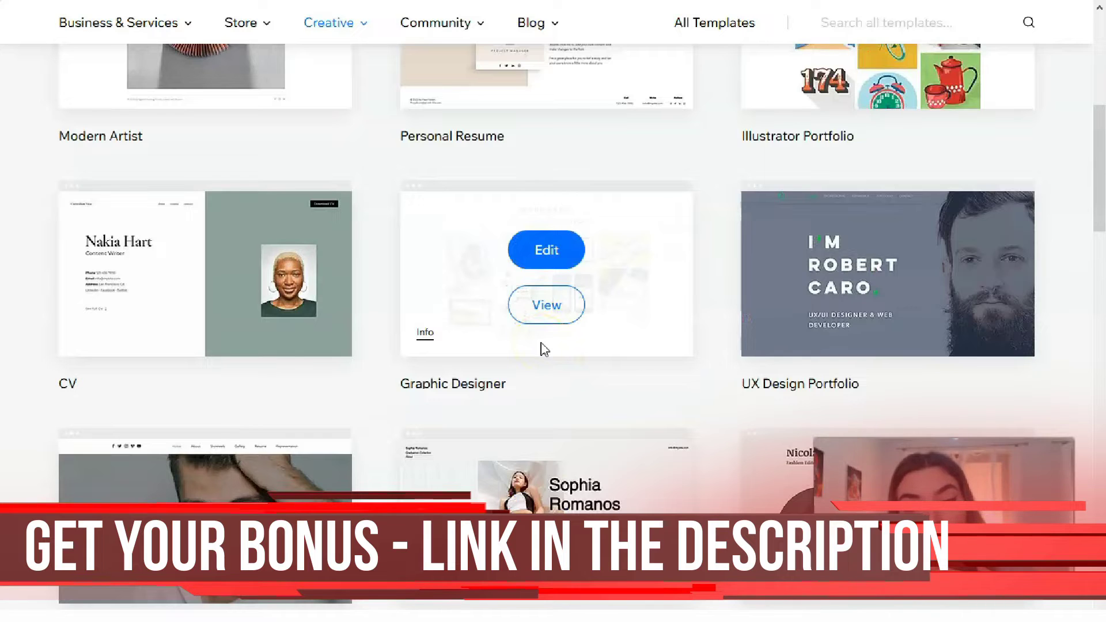
{"action": "left_click", "coordinate": [524, 348]}
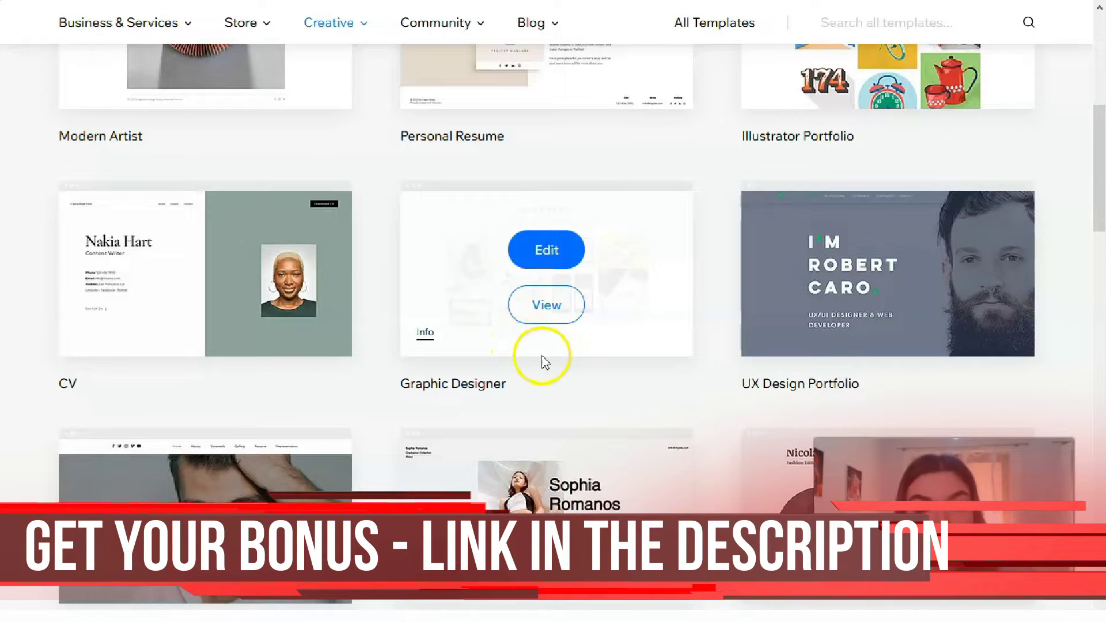
{"action": "scroll", "coordinate": [377, 354], "scroll_direction": "up", "scroll_amount": 3}
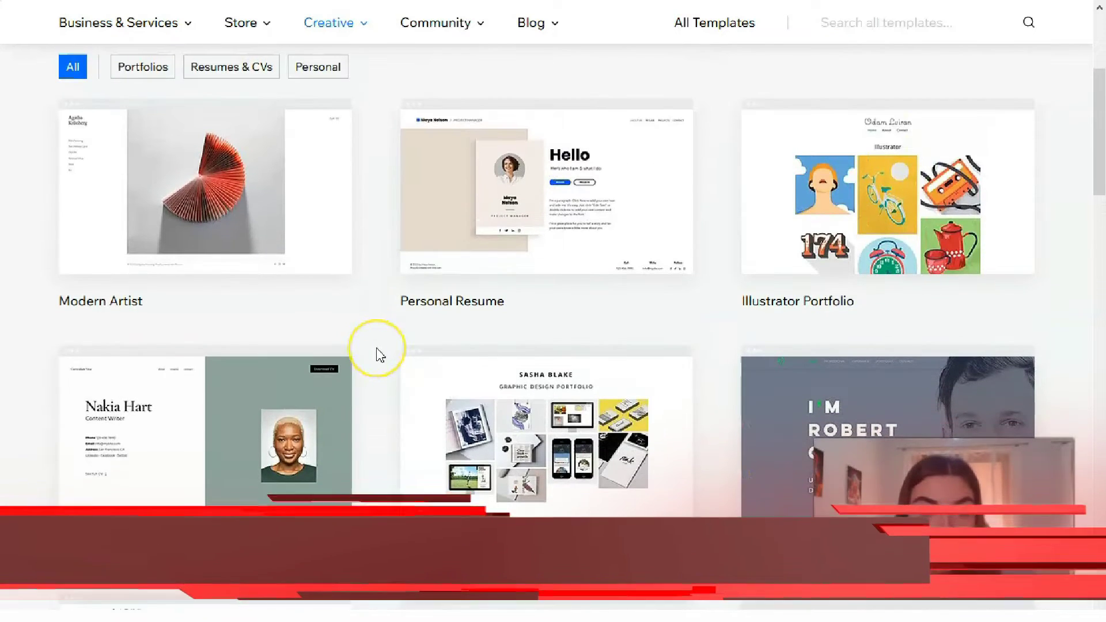
{"action": "scroll", "coordinate": [380, 354], "scroll_direction": "up", "scroll_amount": 2}
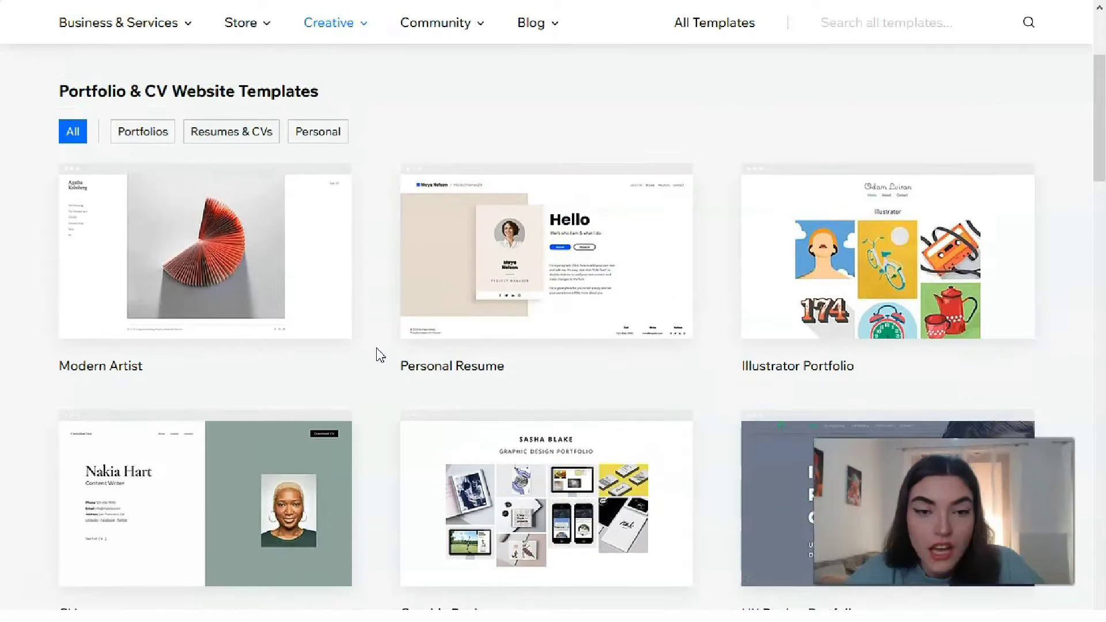
Preview the Personal Resume template and open its full demo.
{"action": "mouse_move", "coordinate": [549, 283]}
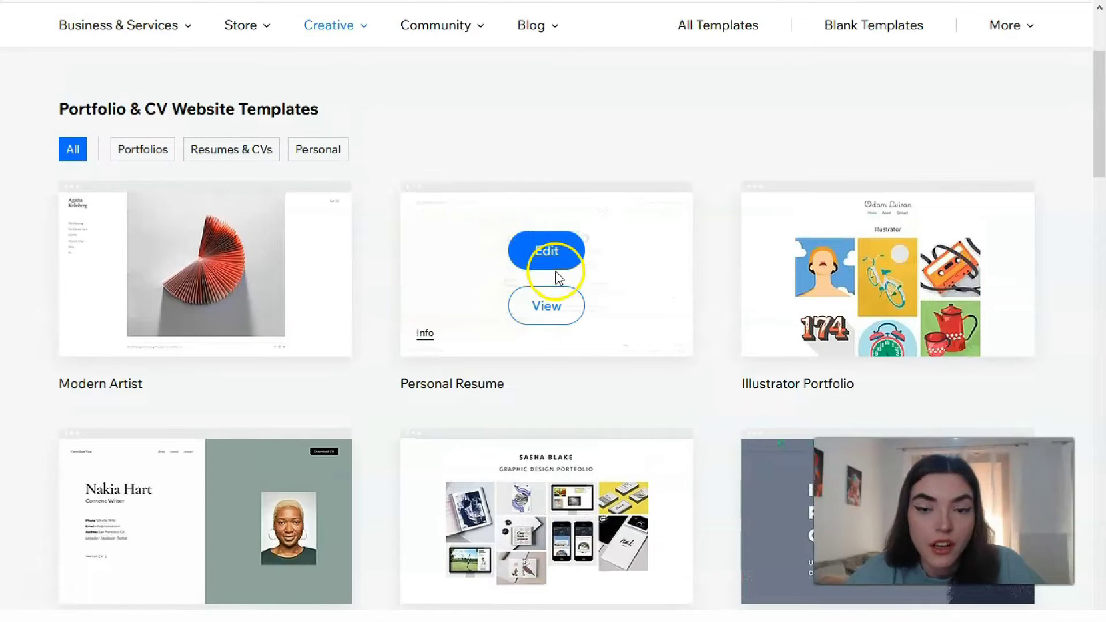
{"action": "left_click", "coordinate": [556, 310]}
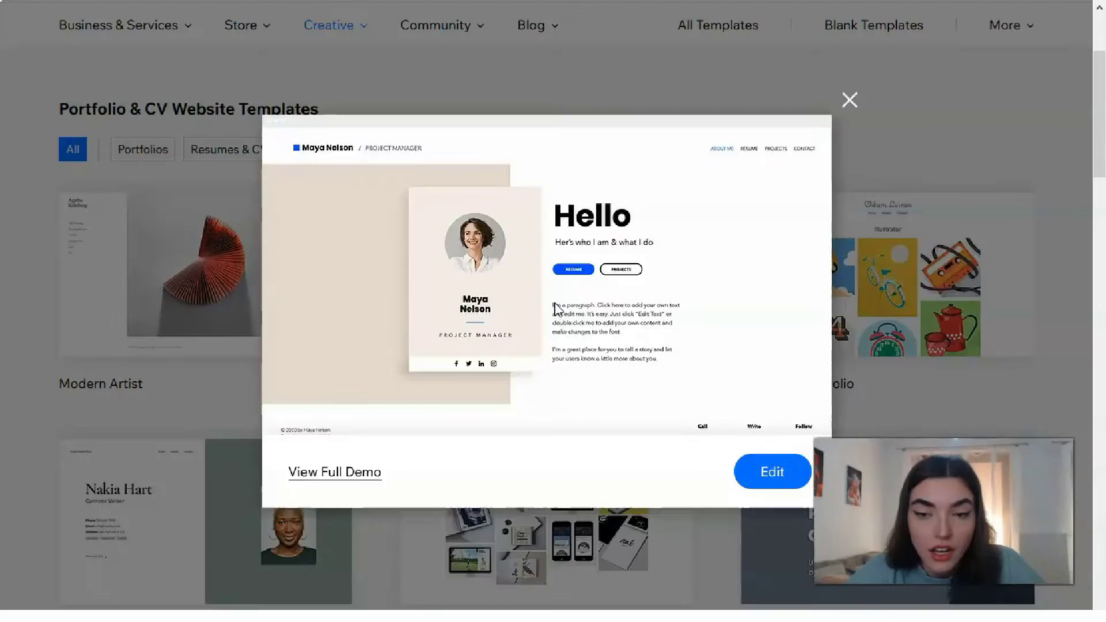
{"action": "left_click", "coordinate": [580, 271]}
{"action": "scroll", "coordinate": [583, 276], "scroll_direction": "down", "scroll_amount": 3}
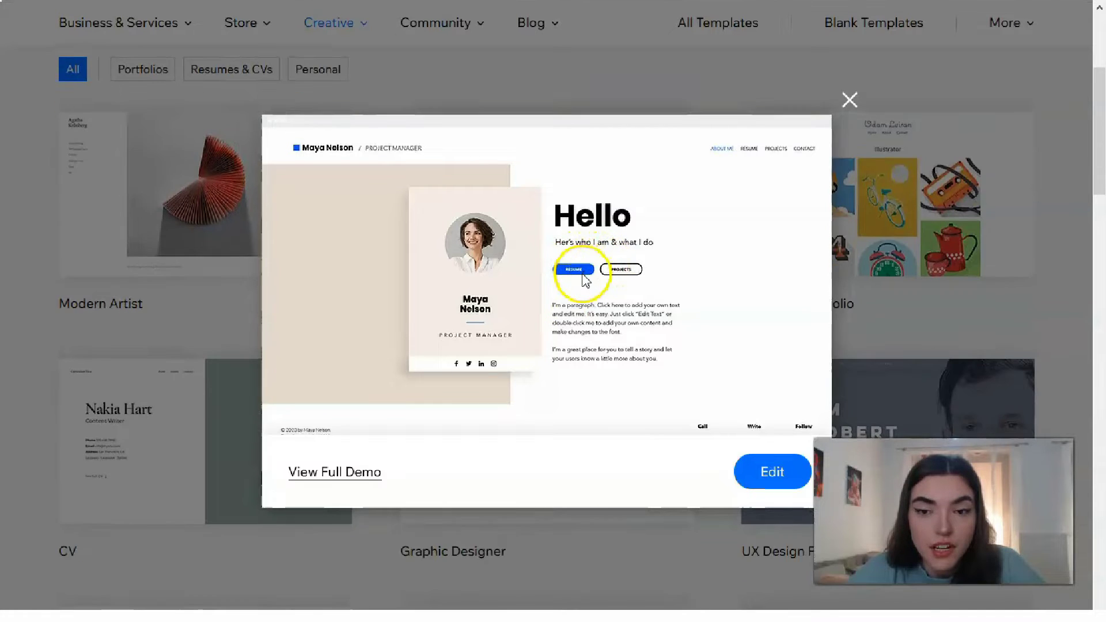
{"action": "scroll", "coordinate": [585, 281], "scroll_direction": "up", "scroll_amount": 4}
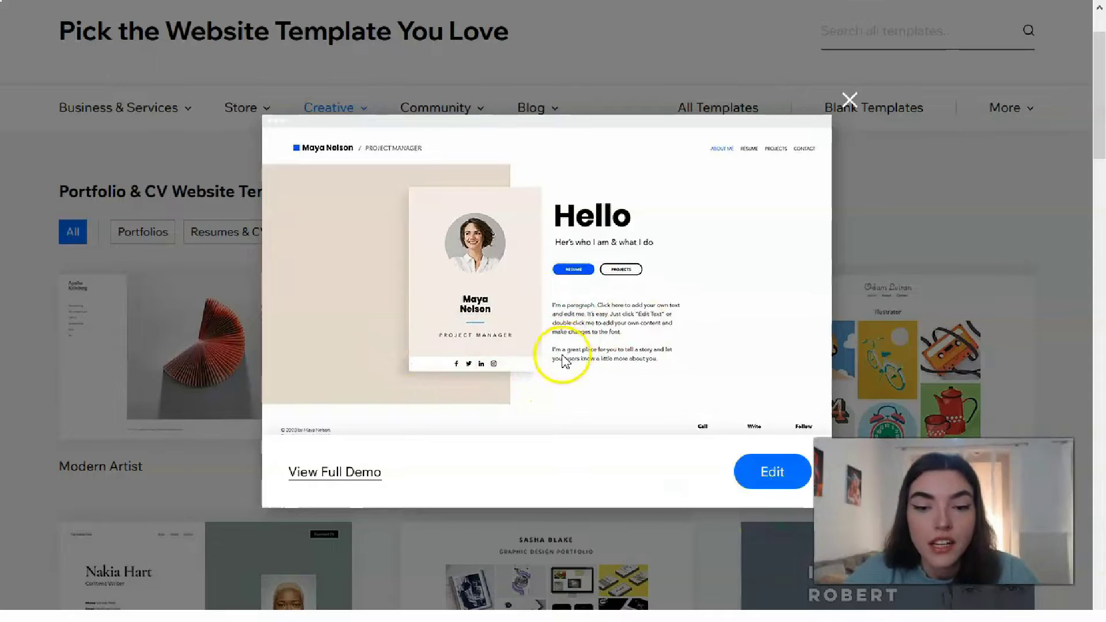
{"action": "left_click", "coordinate": [318, 473]}
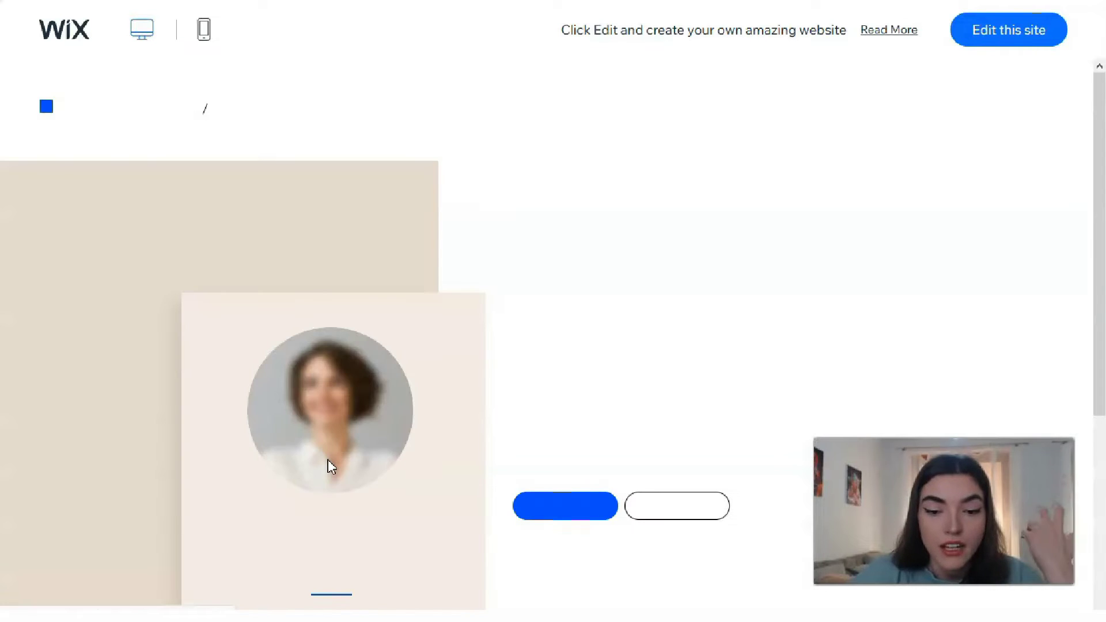
Examine the Personal Resume demo's About Me page from header to footer, including its profile card, buttons and text.
{"action": "left_click", "coordinate": [321, 456]}
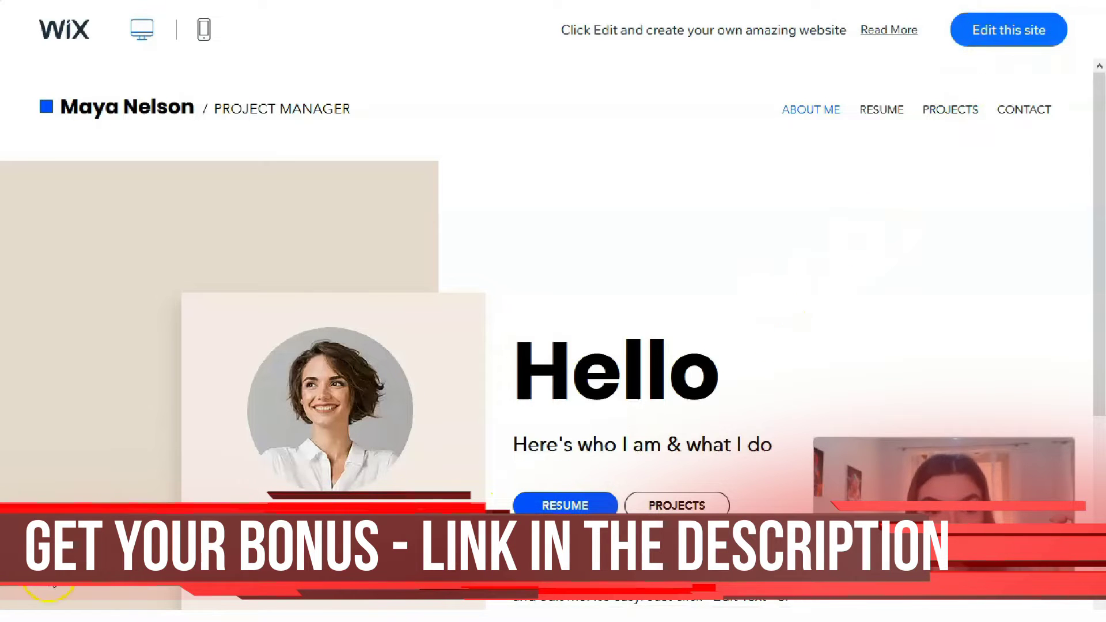
{"action": "scroll", "coordinate": [662, 330], "scroll_direction": "down", "scroll_amount": 5}
{"action": "scroll", "coordinate": [654, 326], "scroll_direction": "up", "scroll_amount": 5}
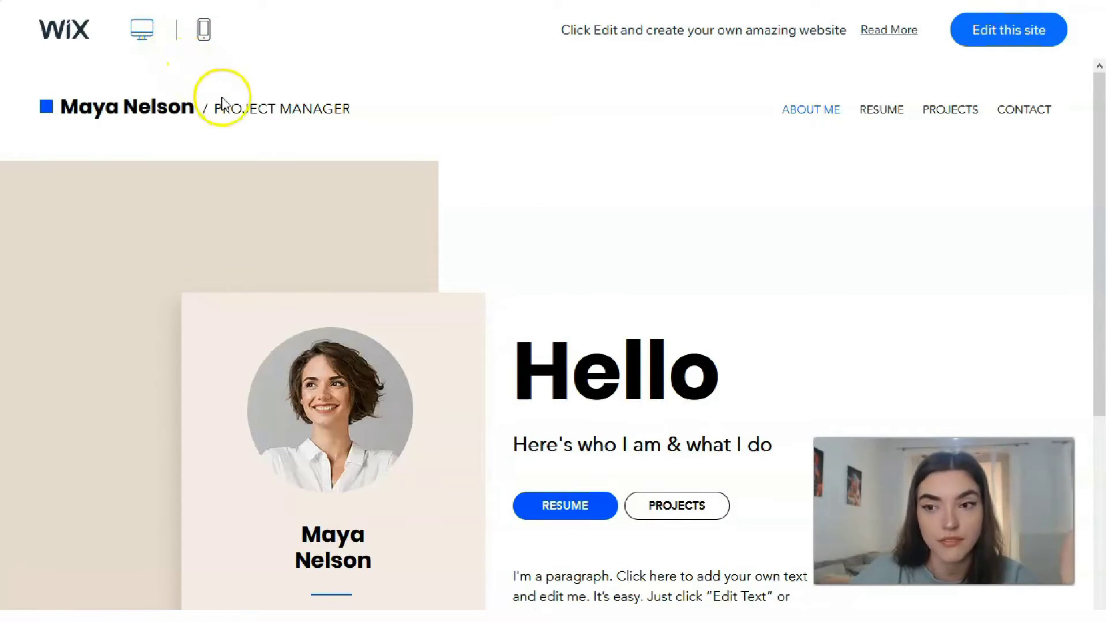
{"action": "scroll", "coordinate": [375, 148], "scroll_direction": "down", "scroll_amount": 5}
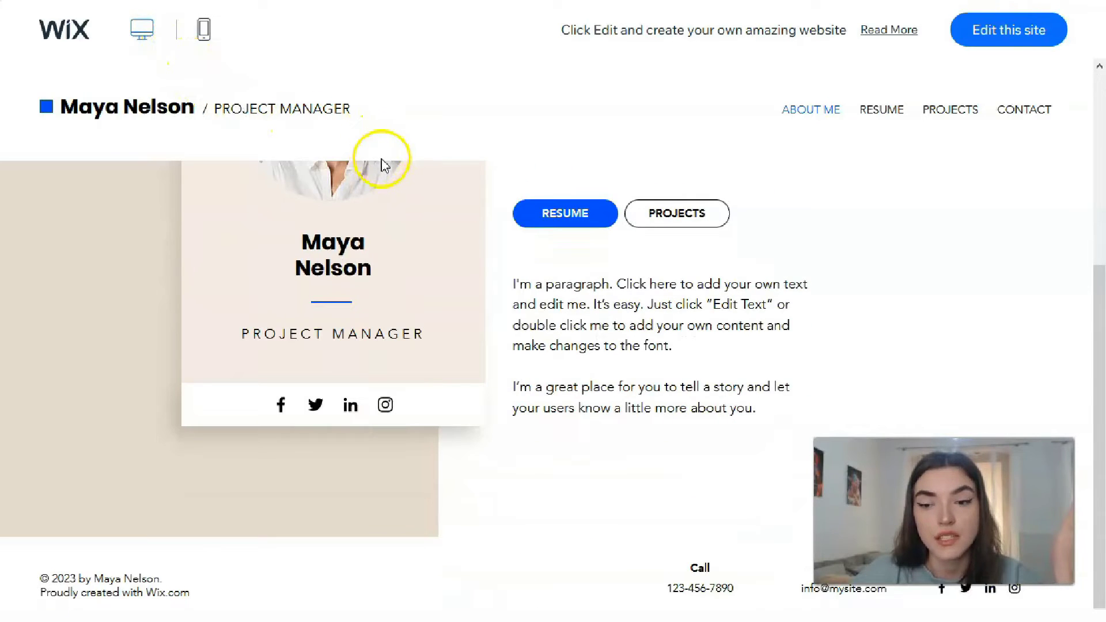
{"action": "scroll", "coordinate": [384, 167], "scroll_direction": "up", "scroll_amount": 5}
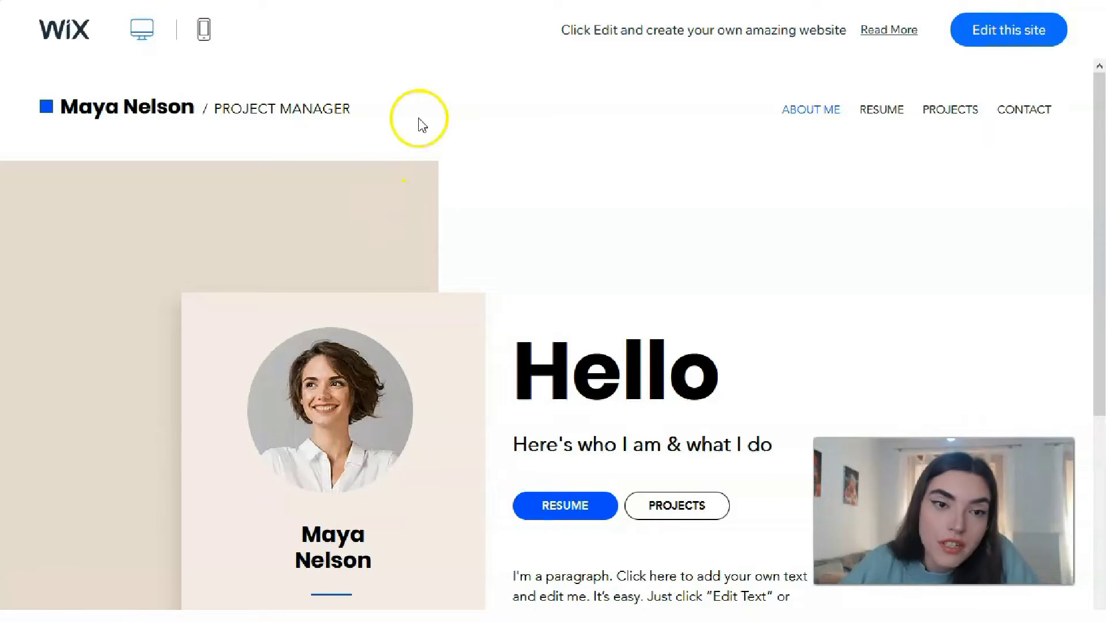
{"action": "scroll", "coordinate": [346, 175], "scroll_direction": "down", "scroll_amount": 1}
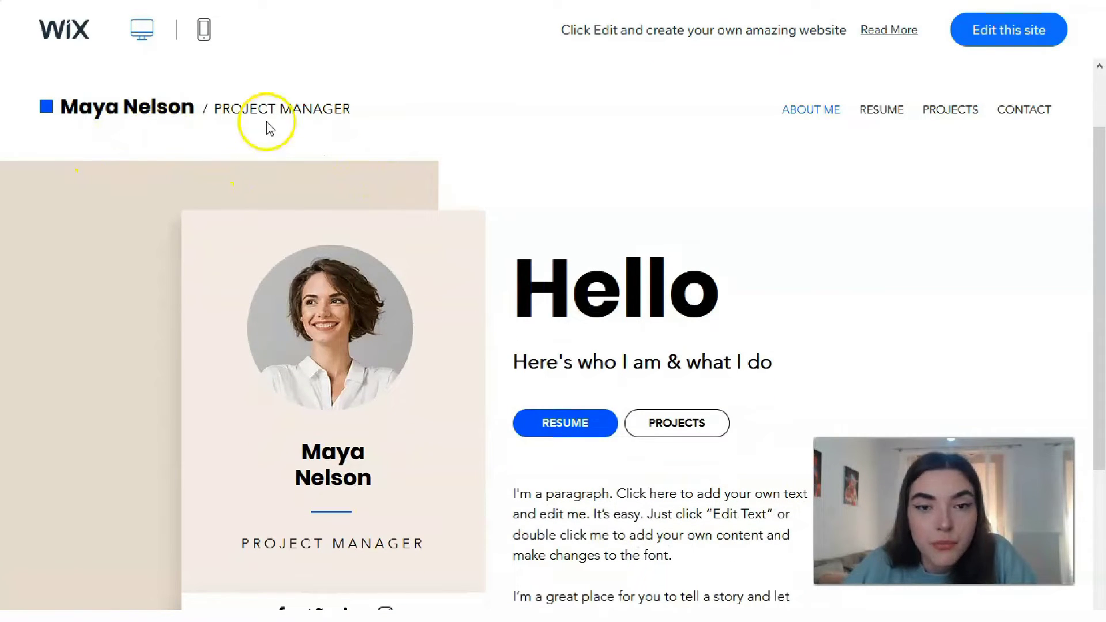
{"action": "scroll", "coordinate": [267, 129], "scroll_direction": "down", "scroll_amount": 1}
{"action": "scroll", "coordinate": [515, 262], "scroll_direction": "down", "scroll_amount": 2}
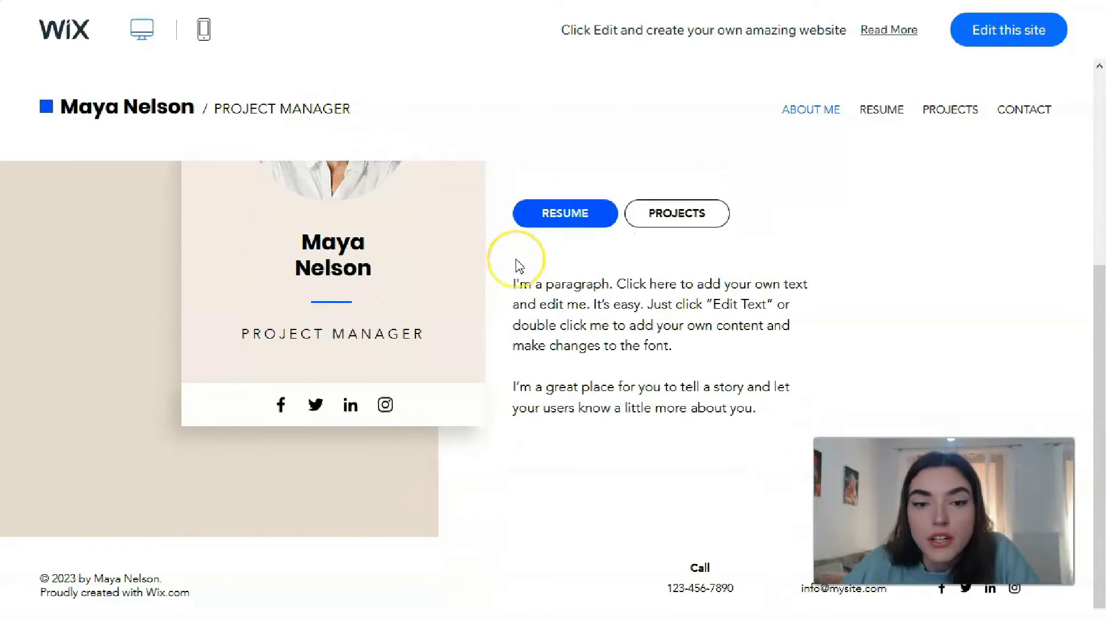
{"action": "scroll", "coordinate": [519, 266], "scroll_direction": "up", "scroll_amount": 3}
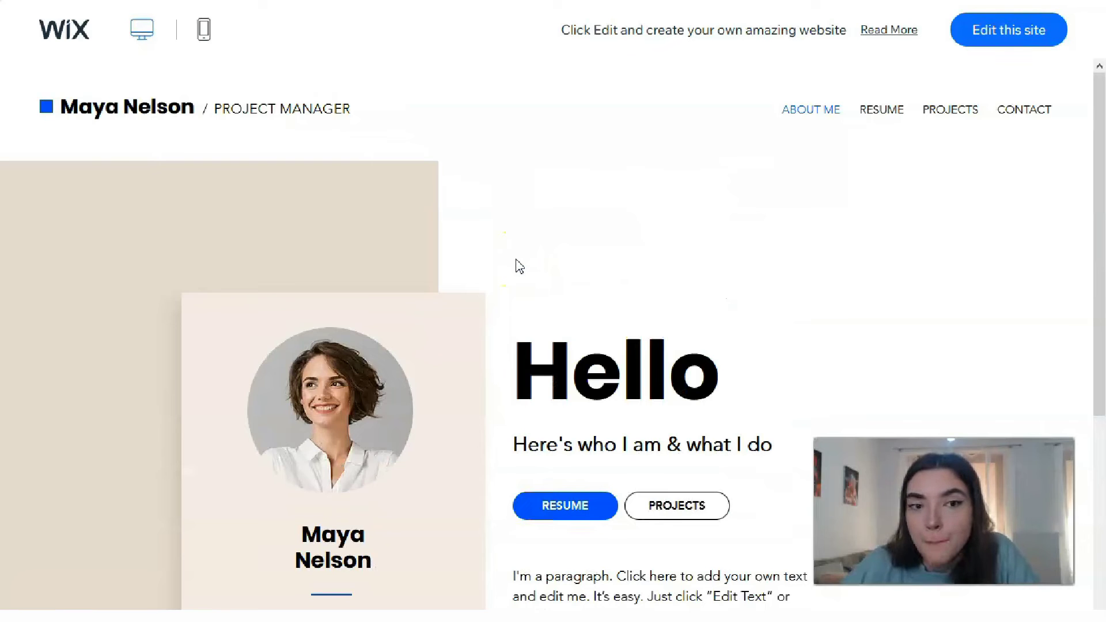
{"action": "scroll", "coordinate": [518, 268], "scroll_direction": "down", "scroll_amount": 3}
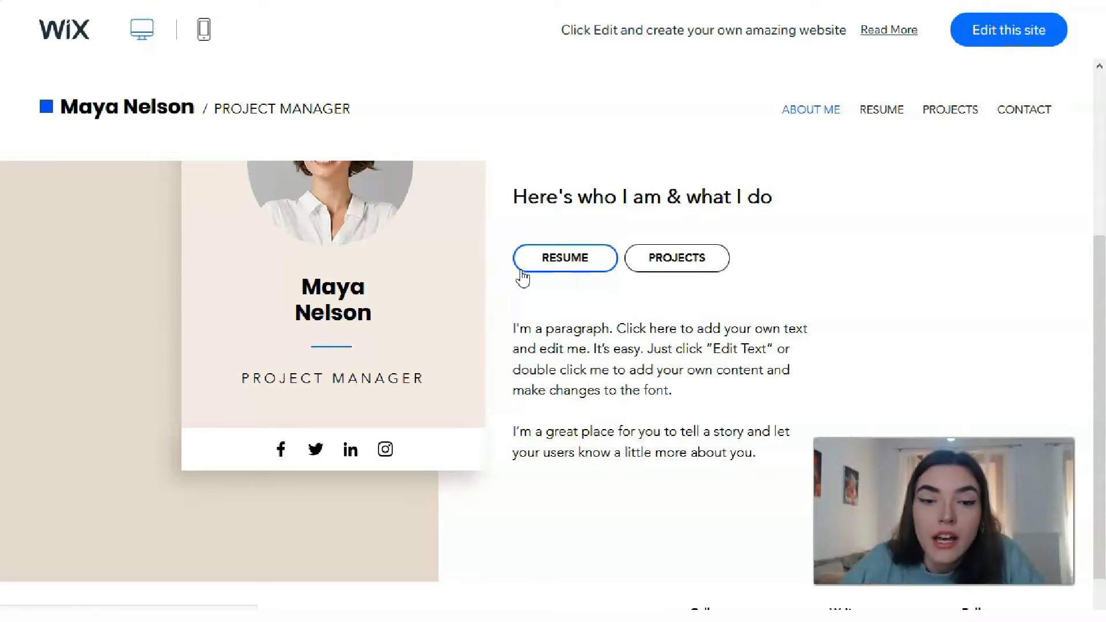
{"action": "scroll", "coordinate": [600, 292], "scroll_direction": "down", "scroll_amount": 1}
{"action": "scroll", "coordinate": [605, 316], "scroll_direction": "up", "scroll_amount": 4}
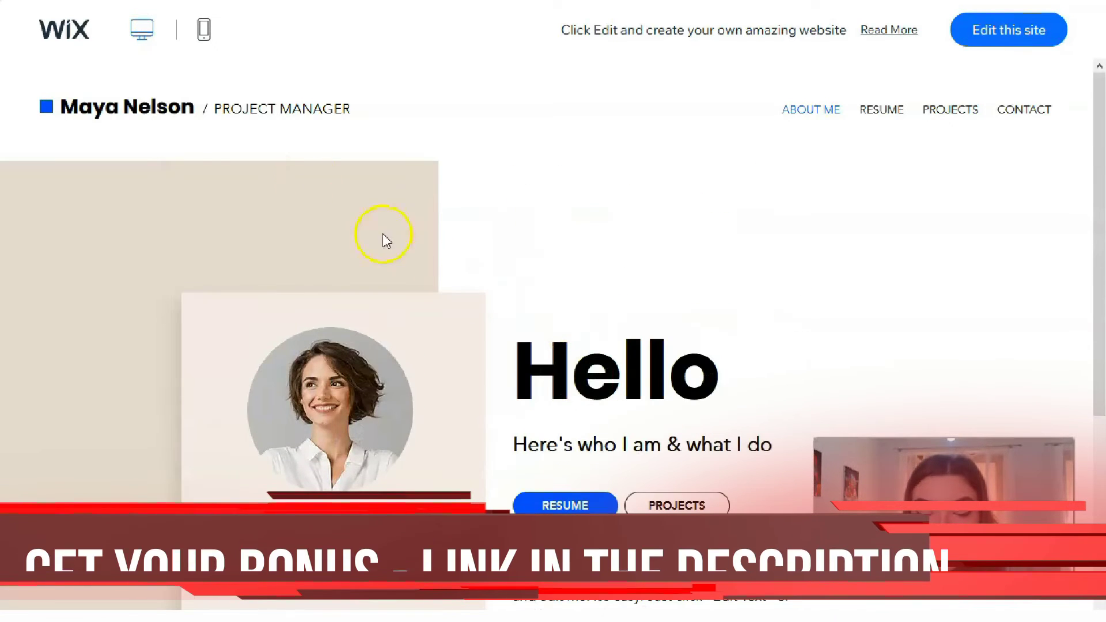
{"action": "scroll", "coordinate": [321, 403], "scroll_direction": "down", "scroll_amount": 3}
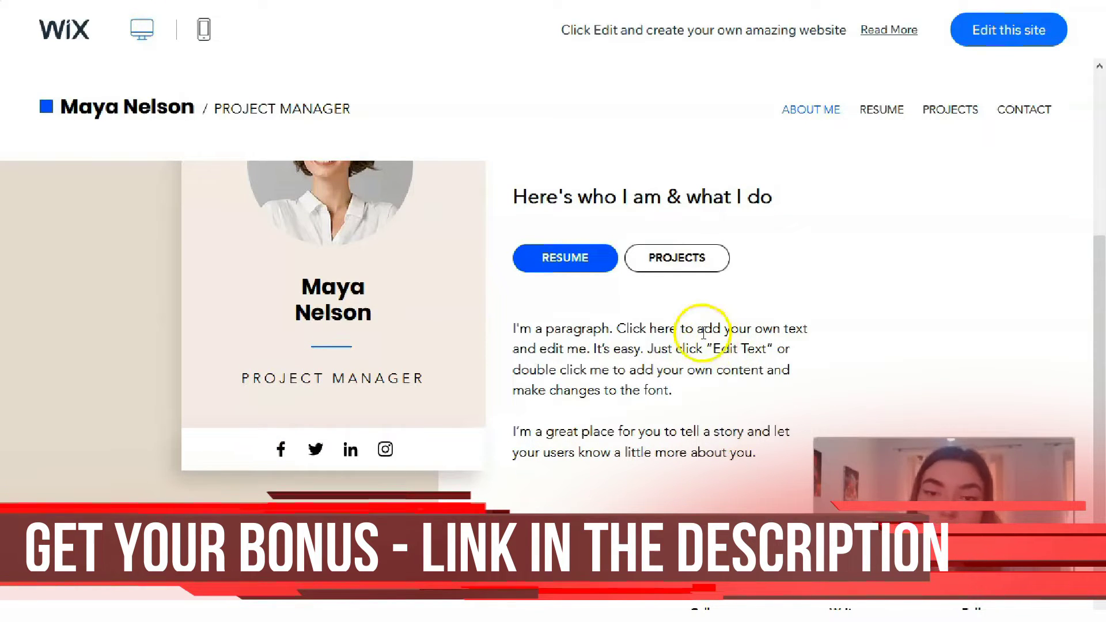
{"action": "scroll", "coordinate": [700, 335], "scroll_direction": "up", "scroll_amount": 2}
{"action": "scroll", "coordinate": [695, 333], "scroll_direction": "down", "scroll_amount": 1}
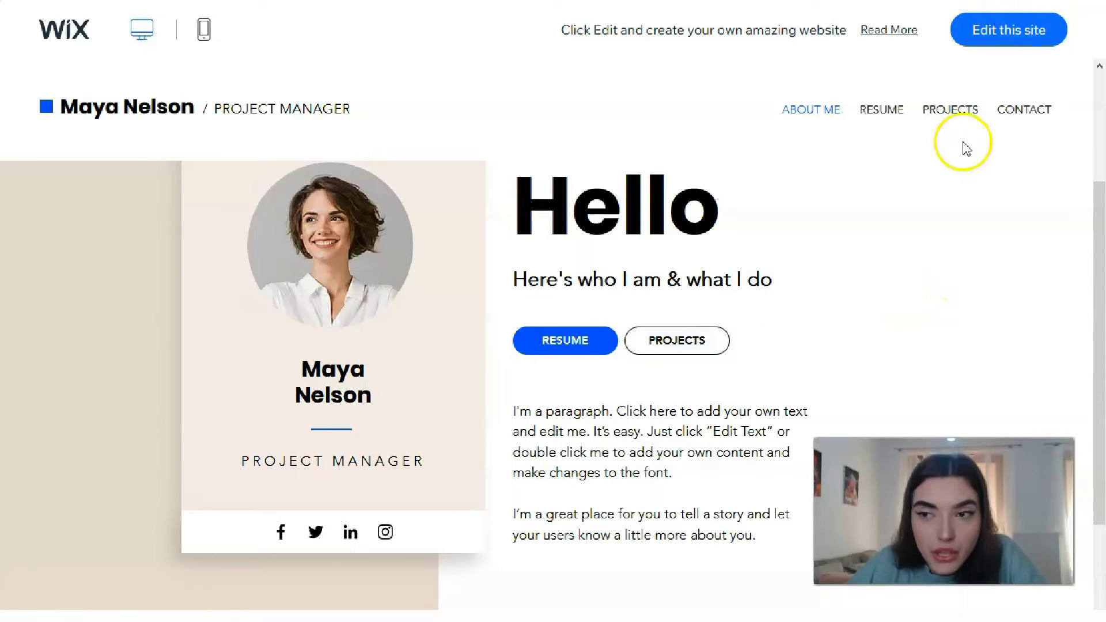
Open the Personal Resume template for editing and look over its About Me page in the editor.
{"action": "left_click", "coordinate": [972, 32]}
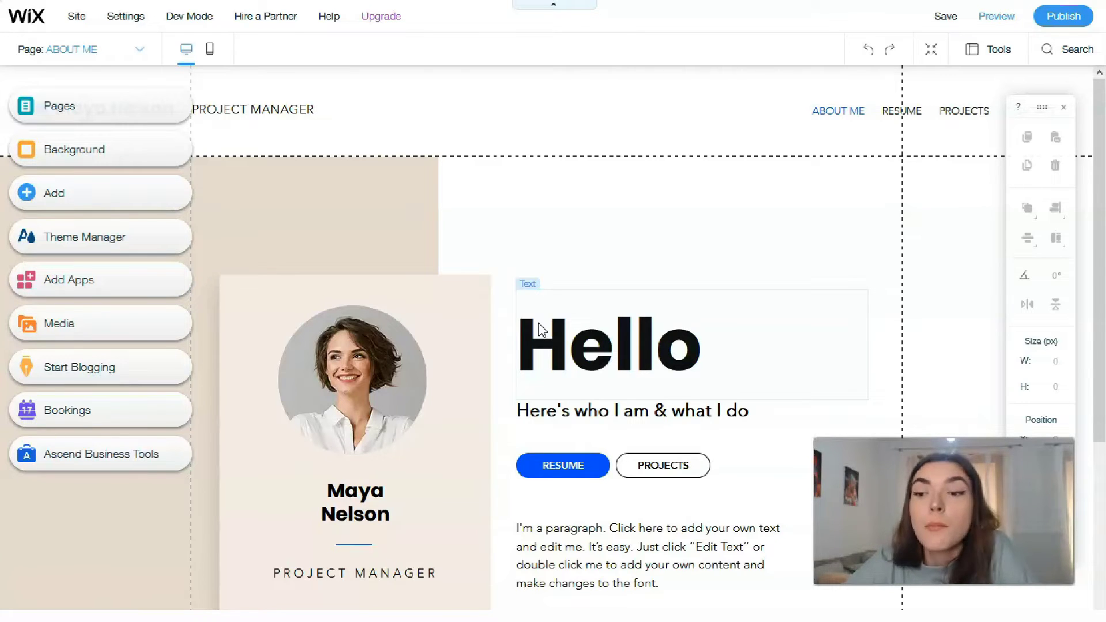
{"action": "scroll", "coordinate": [708, 271], "scroll_direction": "down", "scroll_amount": 4}
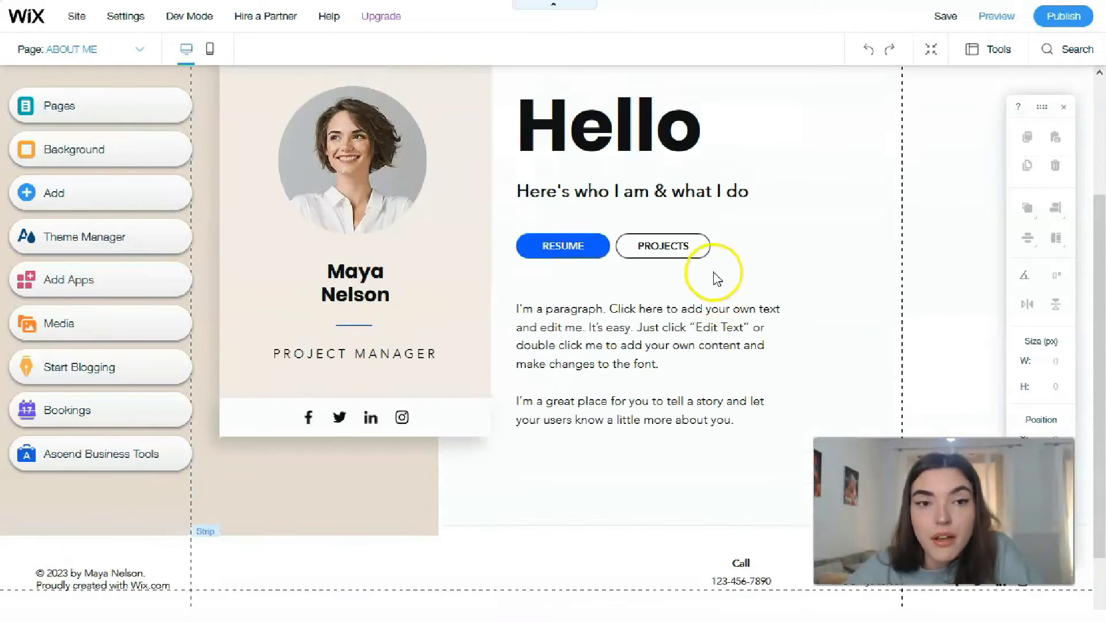
{"action": "scroll", "coordinate": [709, 271], "scroll_direction": "up", "scroll_amount": 4}
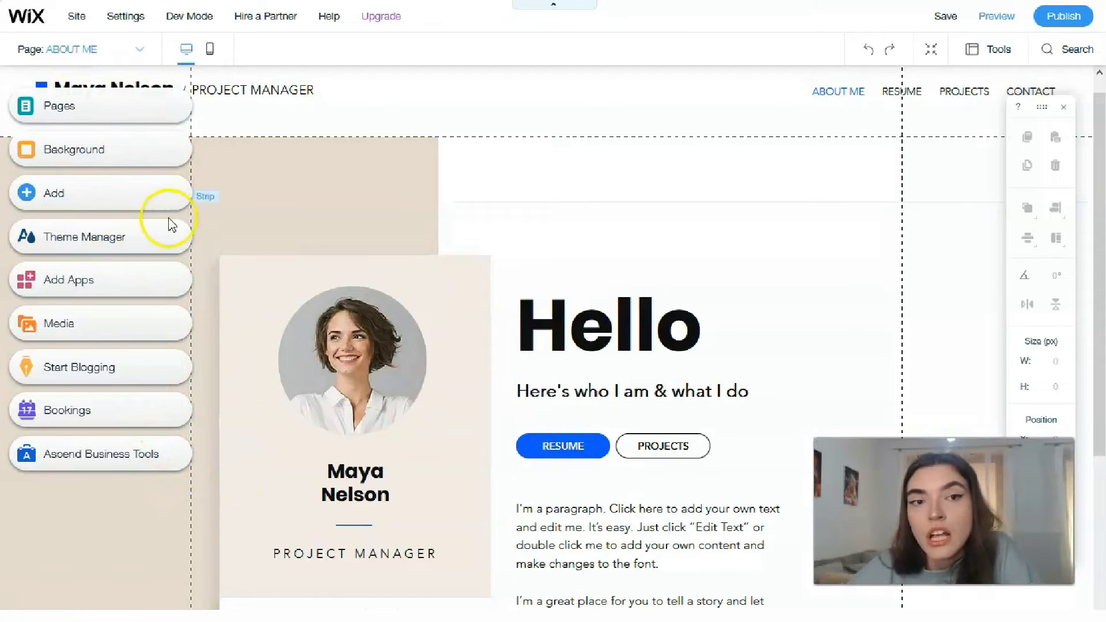
Rename the site's ABOUT ME page to "Me".
{"action": "left_click", "coordinate": [63, 126]}
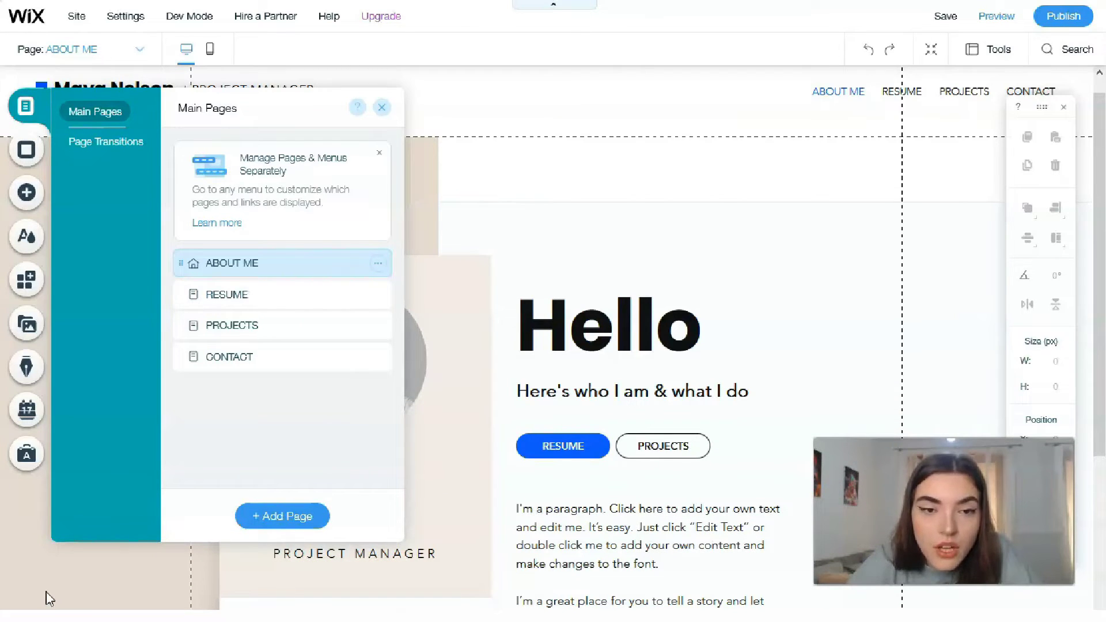
{"action": "left_click_drag", "start_coordinate": [277, 323], "coordinate": [238, 257]}
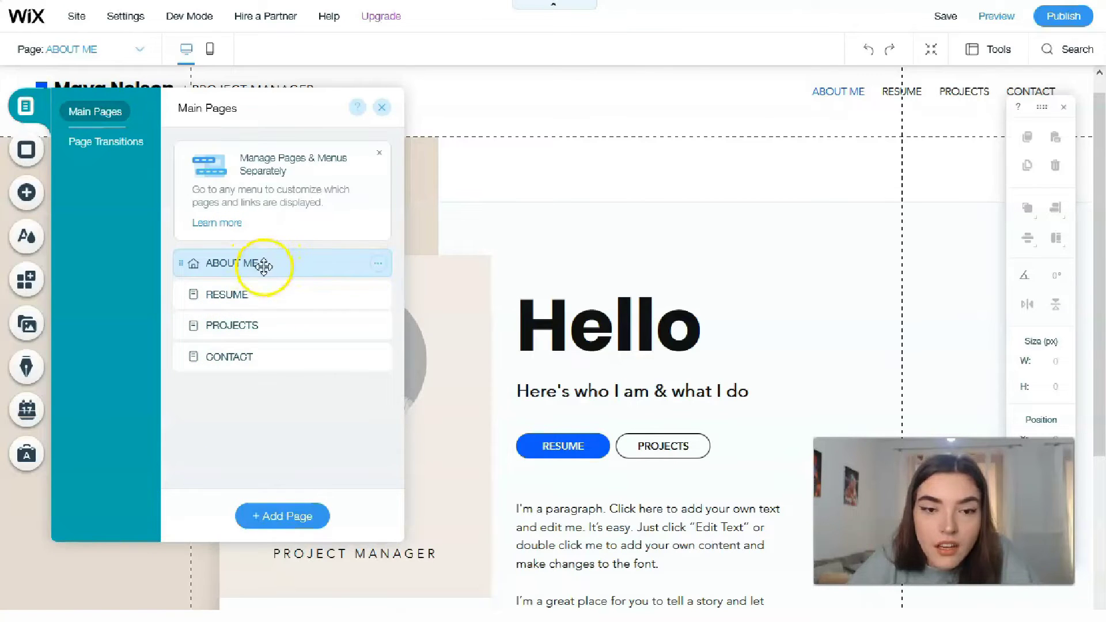
{"action": "double_click", "coordinate": [246, 263]}
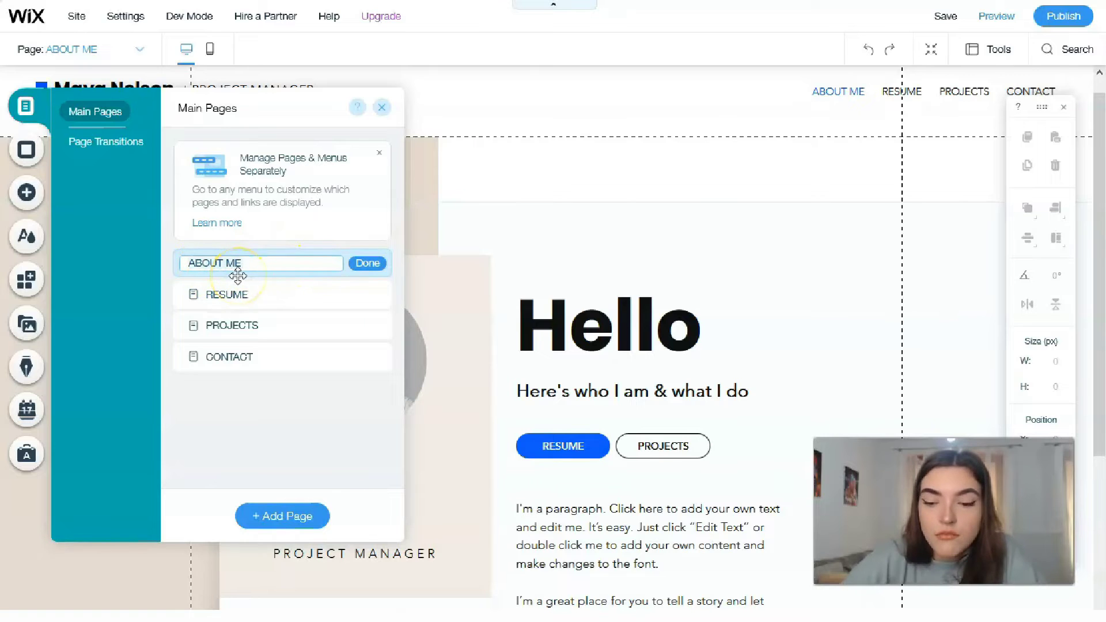
{"action": "left_click", "coordinate": [98, 369]}
{"action": "key", "text": "ctrl+a"}
{"action": "key", "text": "BackSpace"}
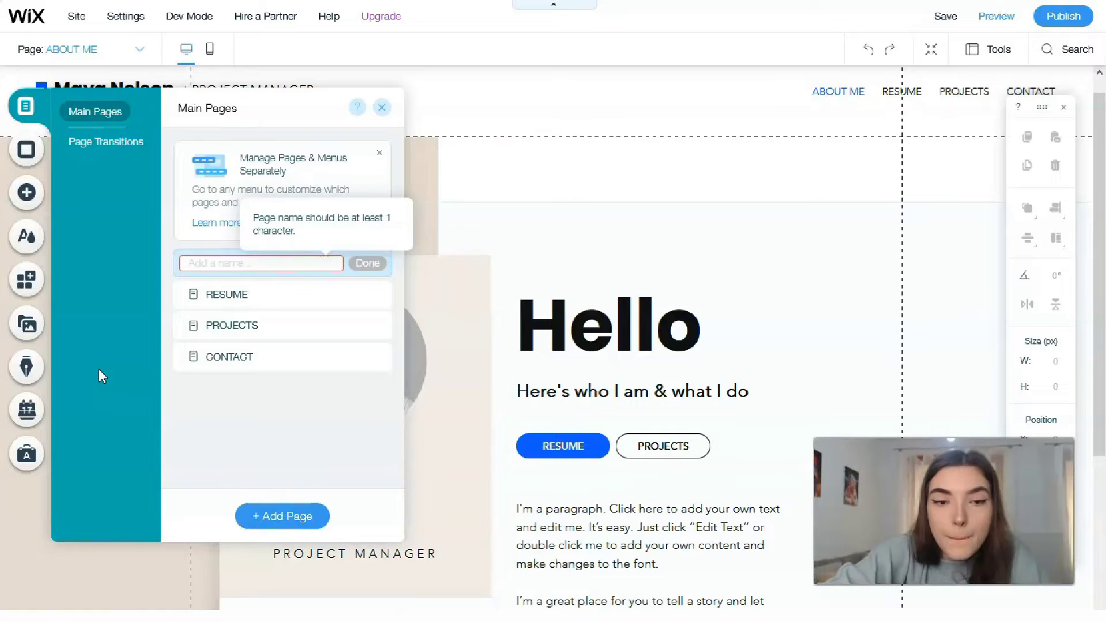
{"action": "type", "text": "Me"}
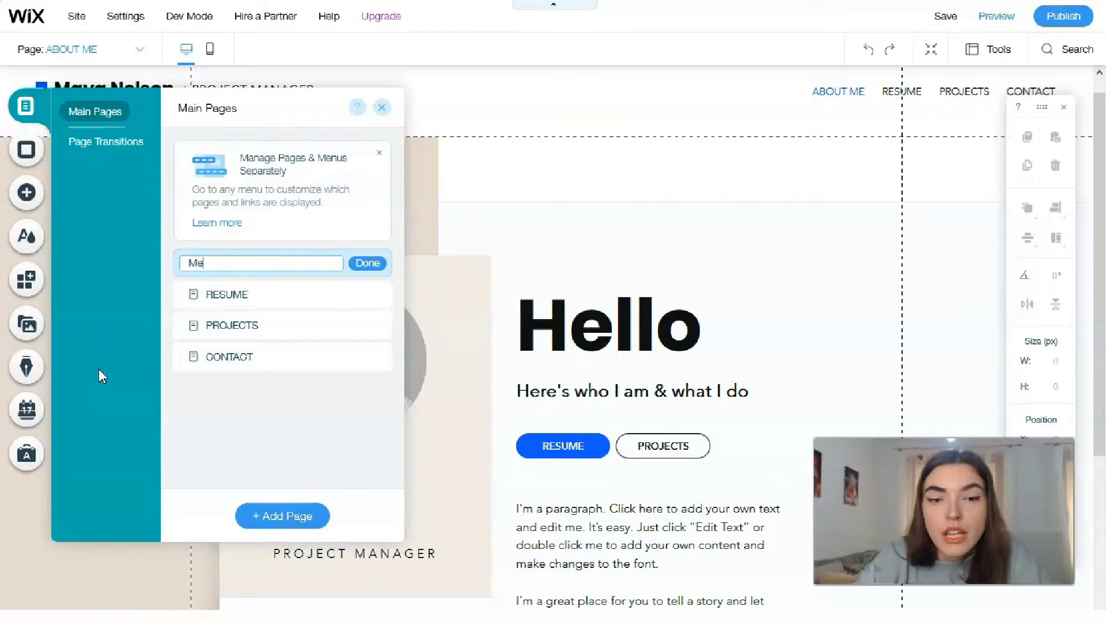
{"action": "left_click", "coordinate": [359, 266]}
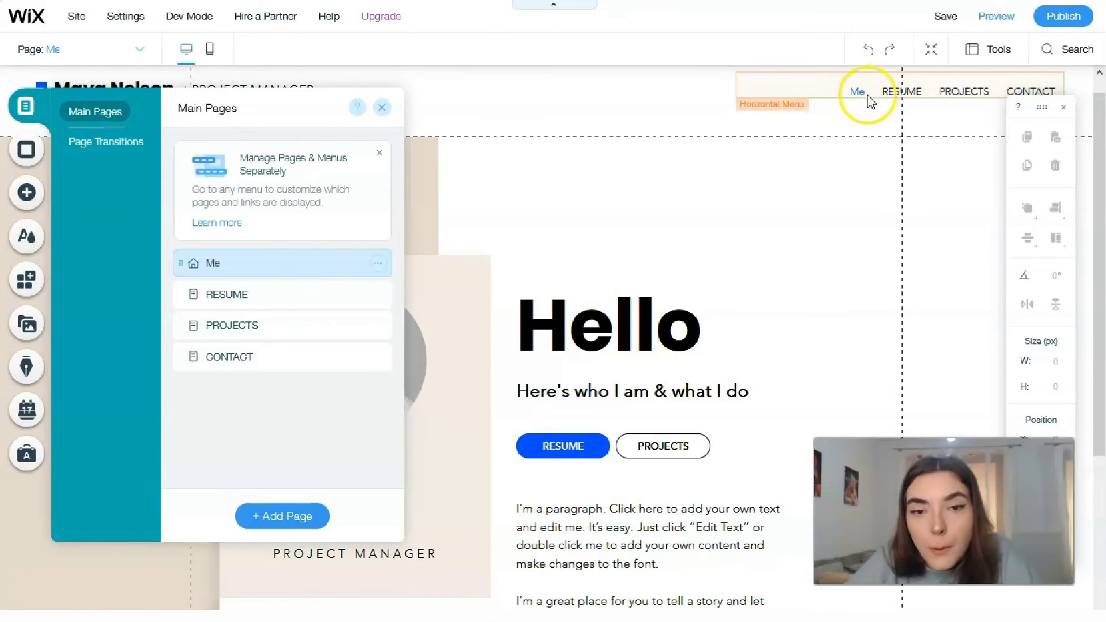
Browse the available page backgrounds and preview the Stormy Skies video background.
{"action": "left_click", "coordinate": [25, 151]}
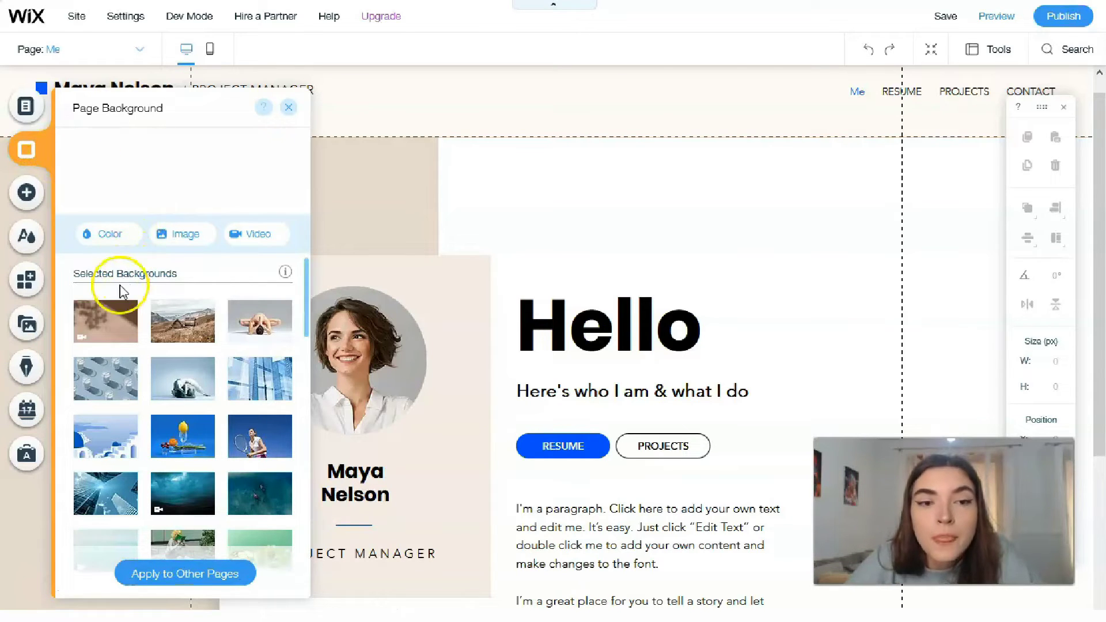
{"action": "scroll", "coordinate": [178, 328], "scroll_direction": "down", "scroll_amount": 10}
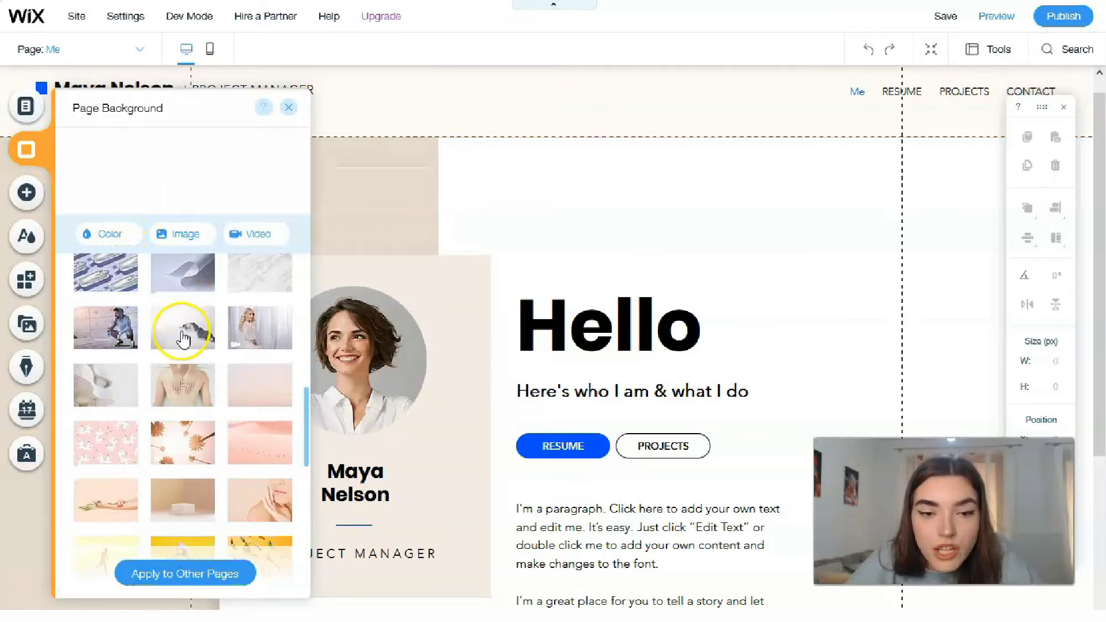
{"action": "scroll", "coordinate": [183, 339], "scroll_direction": "down", "scroll_amount": 10}
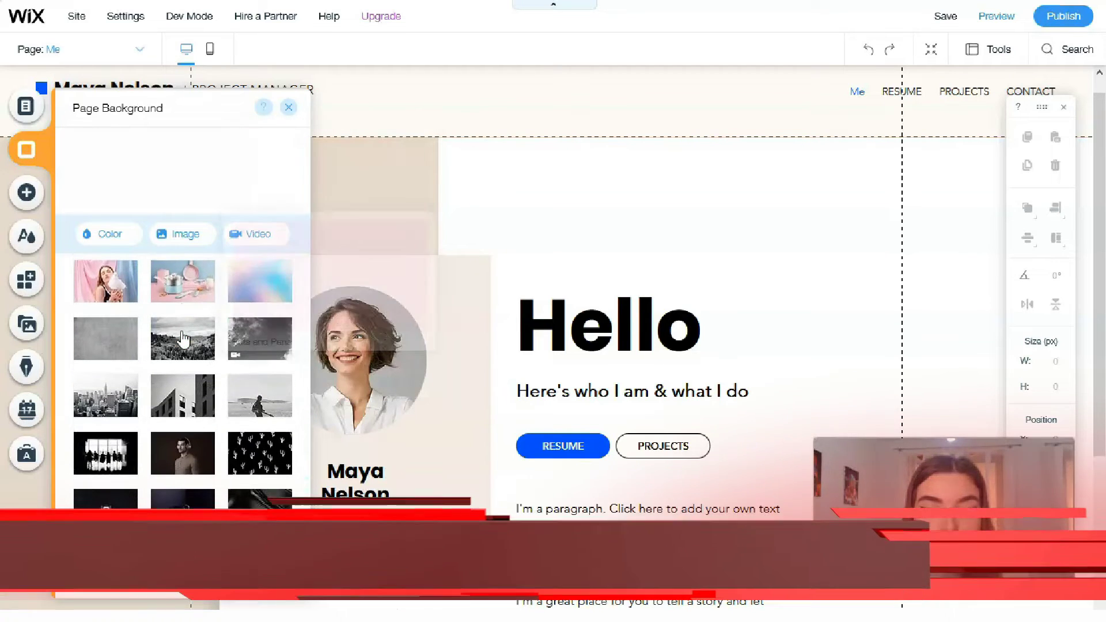
{"action": "scroll", "coordinate": [201, 460], "scroll_direction": "up", "scroll_amount": 3}
{"action": "scroll", "coordinate": [207, 452], "scroll_direction": "up", "scroll_amount": 5}
{"action": "scroll", "coordinate": [91, 375], "scroll_direction": "down", "scroll_amount": 5}
{"action": "scroll", "coordinate": [113, 385], "scroll_direction": "up", "scroll_amount": 3}
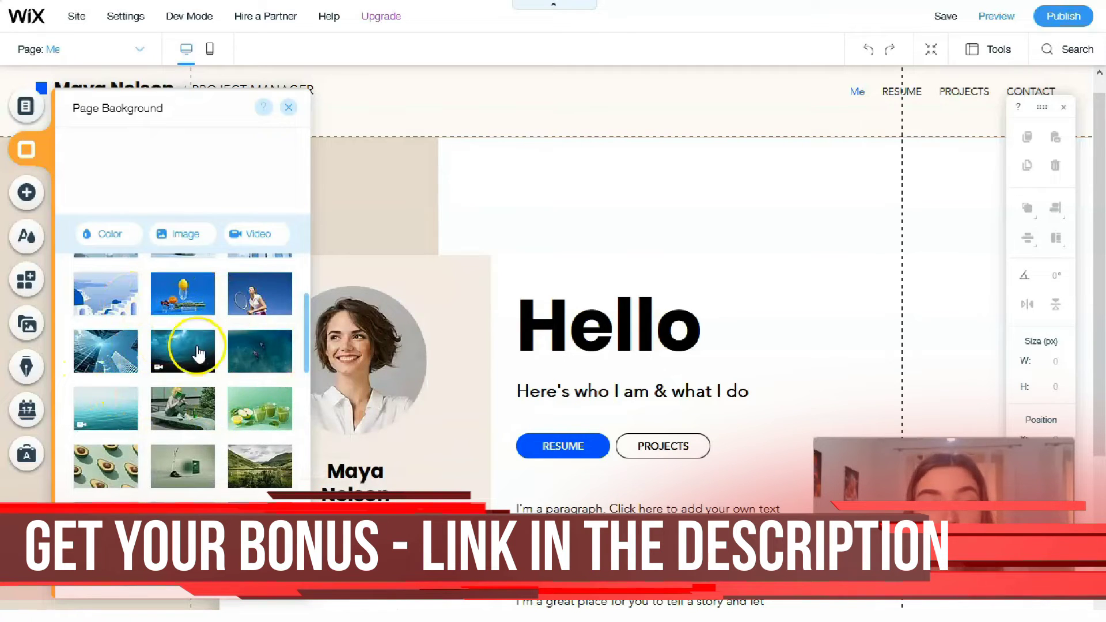
{"action": "mouse_move", "coordinate": [197, 354]}
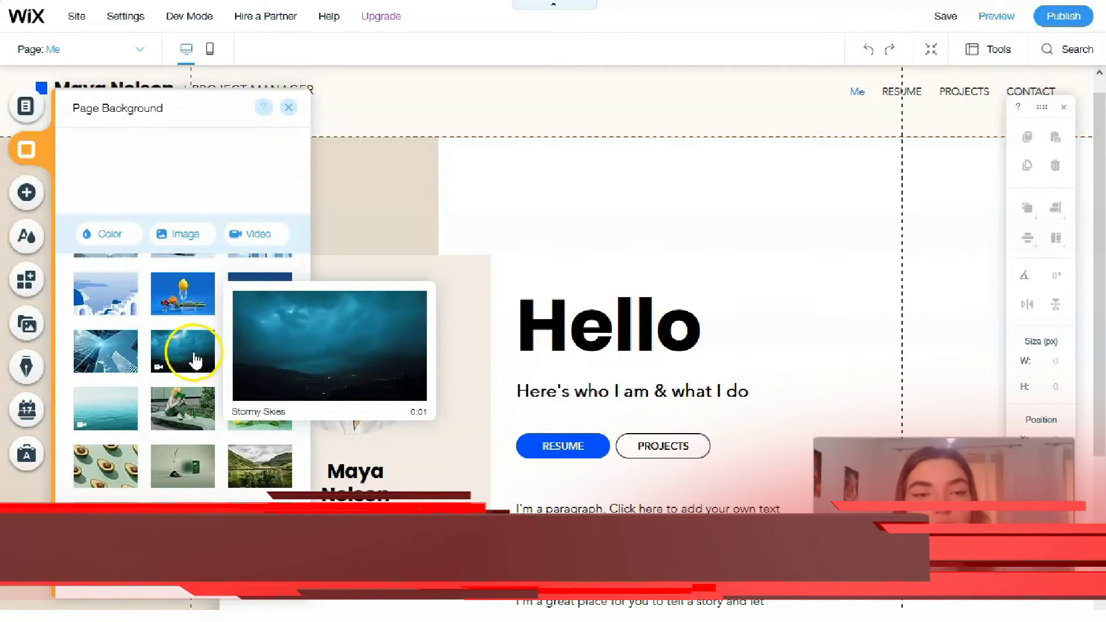
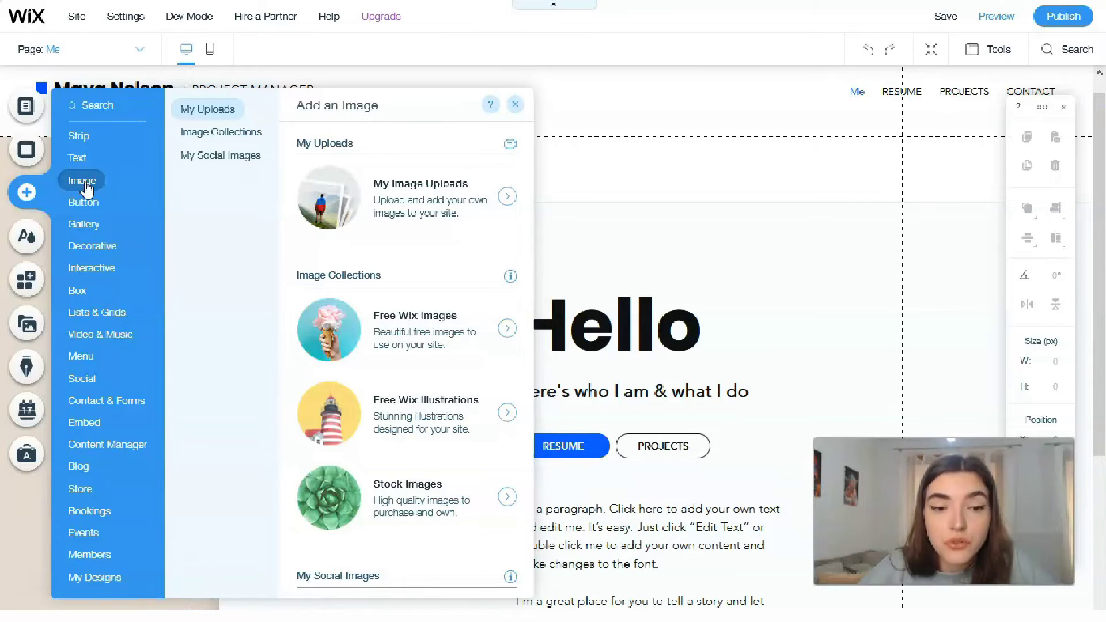
Review the site theme's color palette and its heading and paragraph text styles.
{"action": "left_click", "coordinate": [82, 202]}
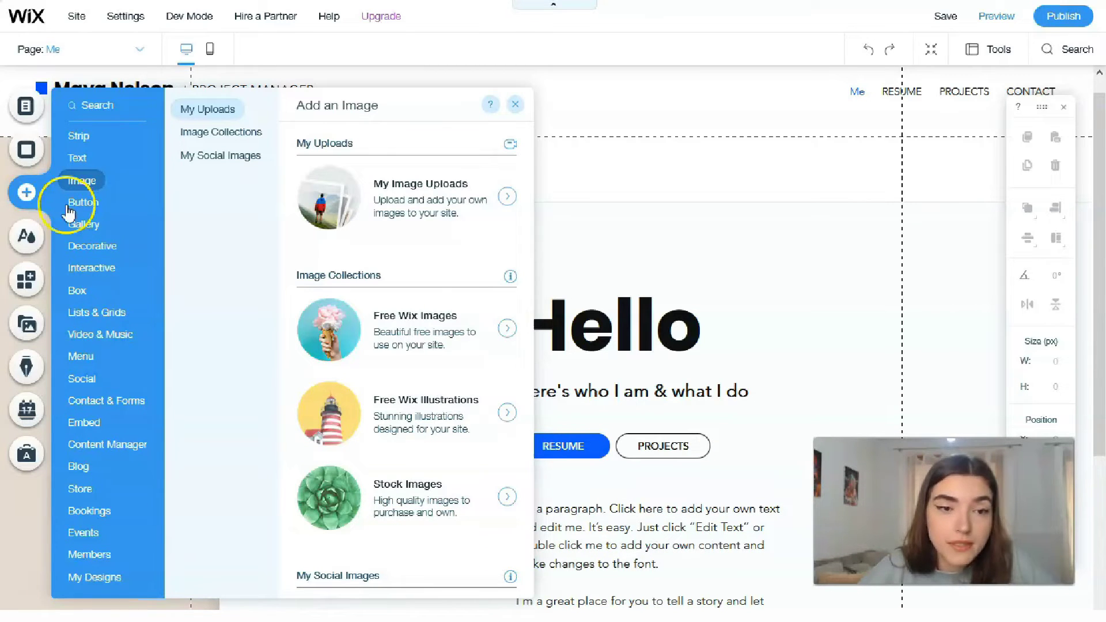
{"action": "left_click", "coordinate": [27, 237]}
{"action": "left_click", "coordinate": [30, 241]}
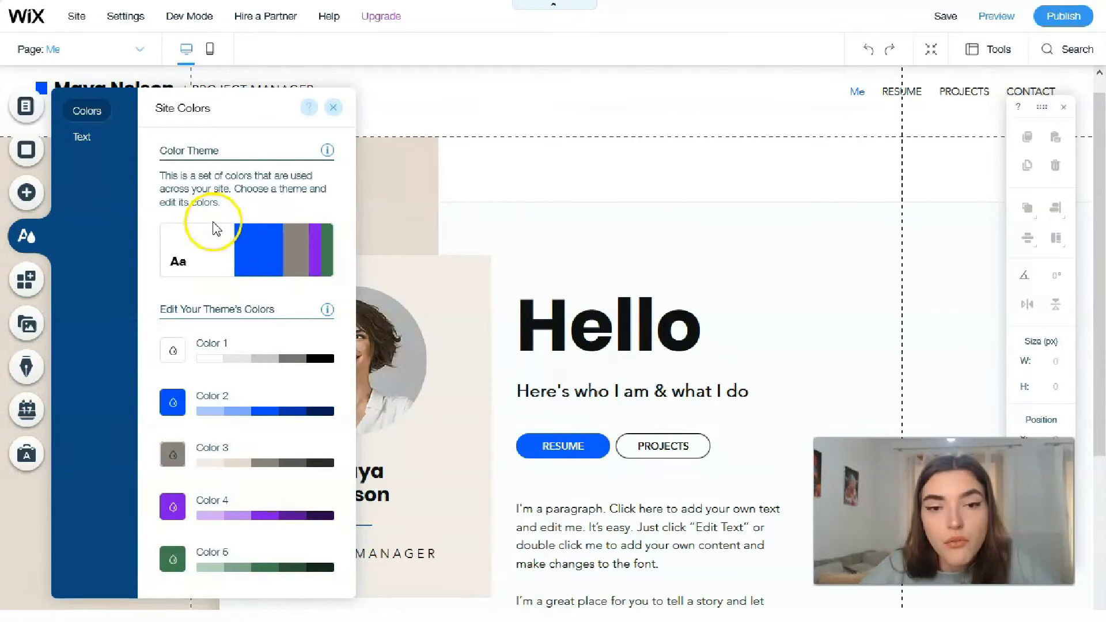
{"action": "mouse_move", "coordinate": [213, 247]}
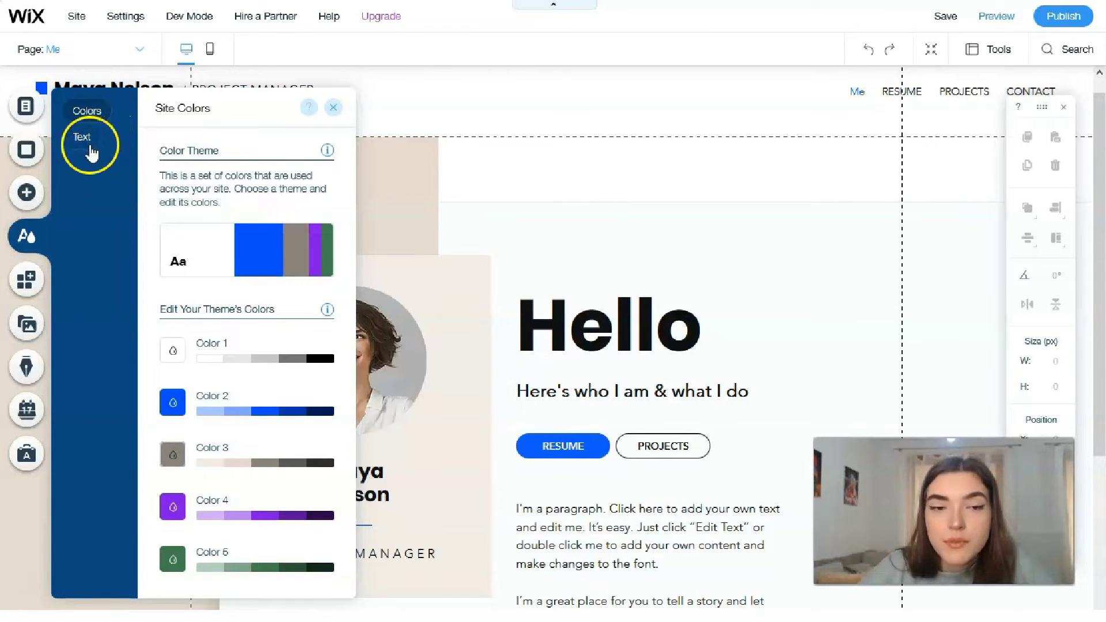
{"action": "left_click", "coordinate": [256, 411]}
{"action": "left_click", "coordinate": [179, 459]}
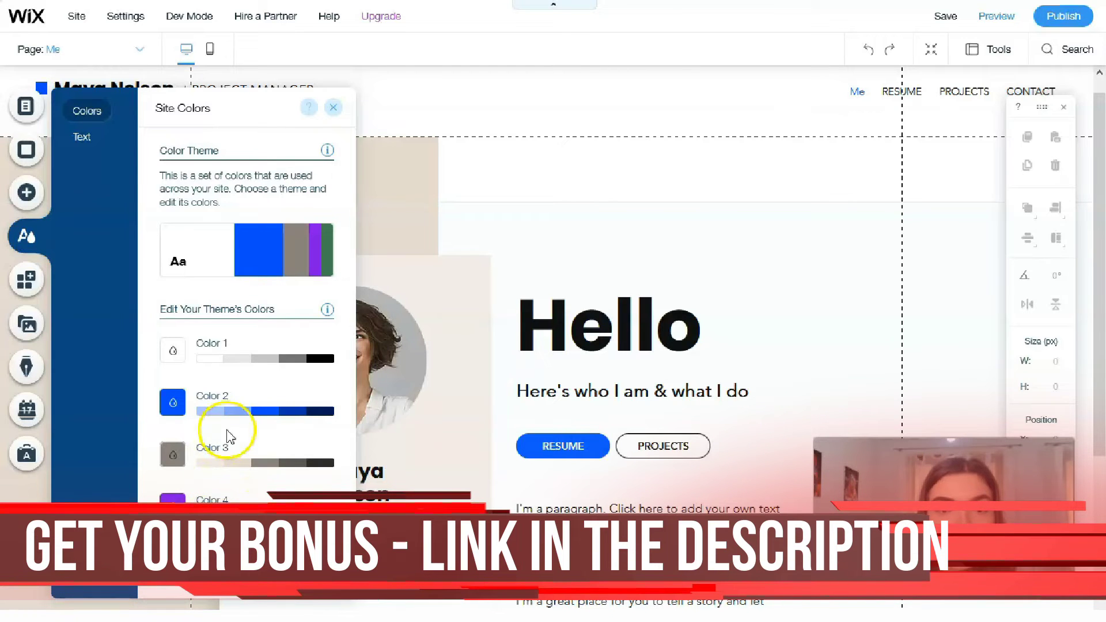
{"action": "left_click", "coordinate": [76, 141]}
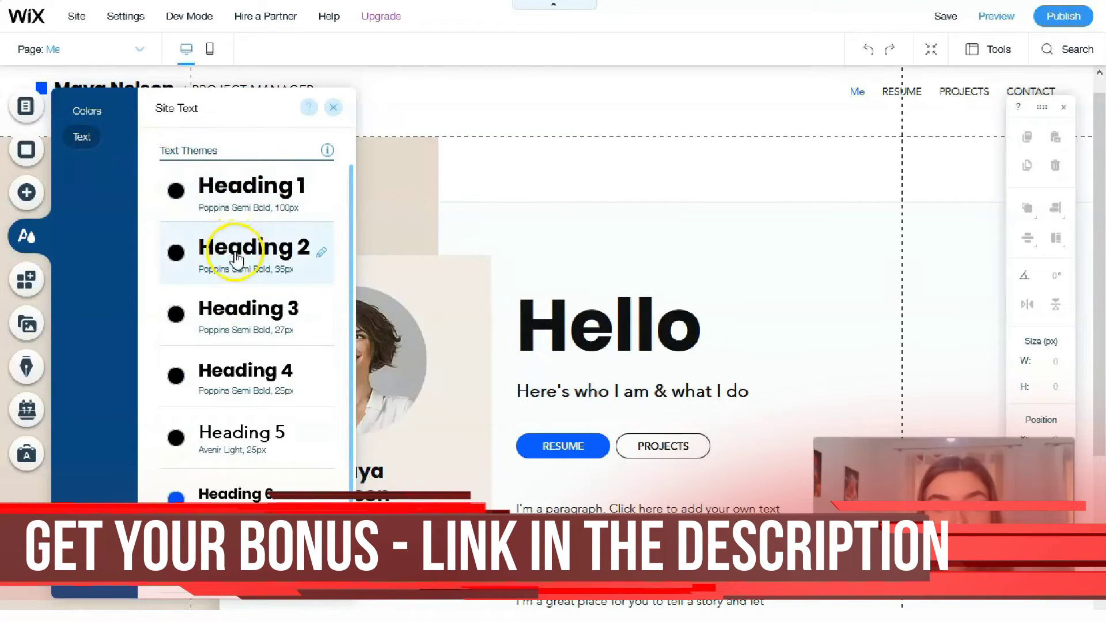
{"action": "scroll", "coordinate": [239, 271], "scroll_direction": "down", "scroll_amount": 2}
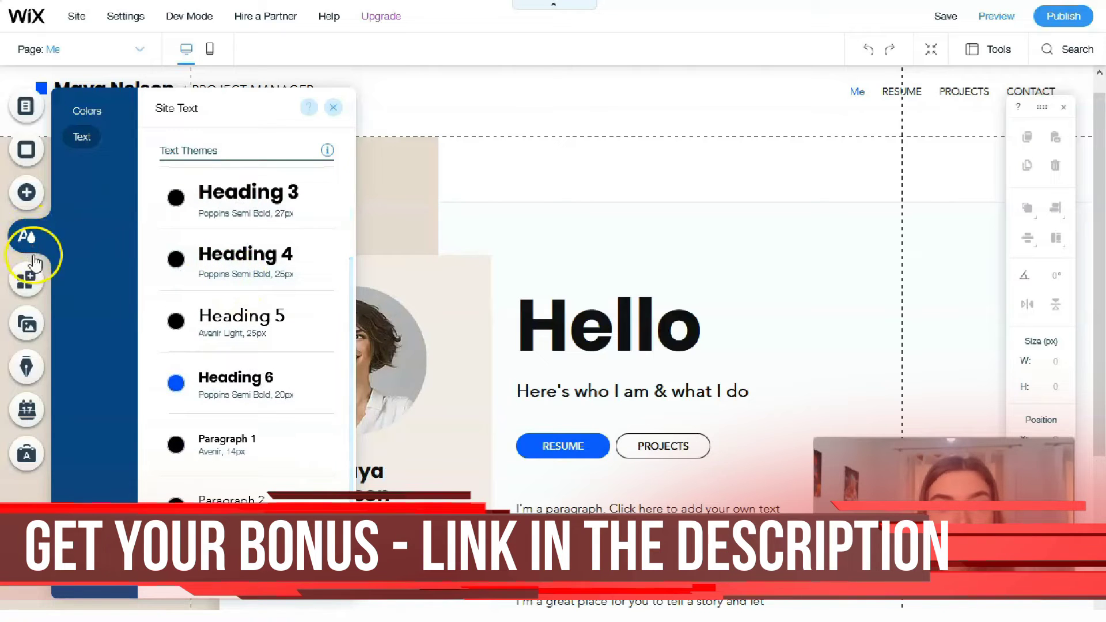
View the Wix App Market home, and browse the media library's upload sources, free Wix media and Shutterstock collections.
{"action": "left_click", "coordinate": [38, 287]}
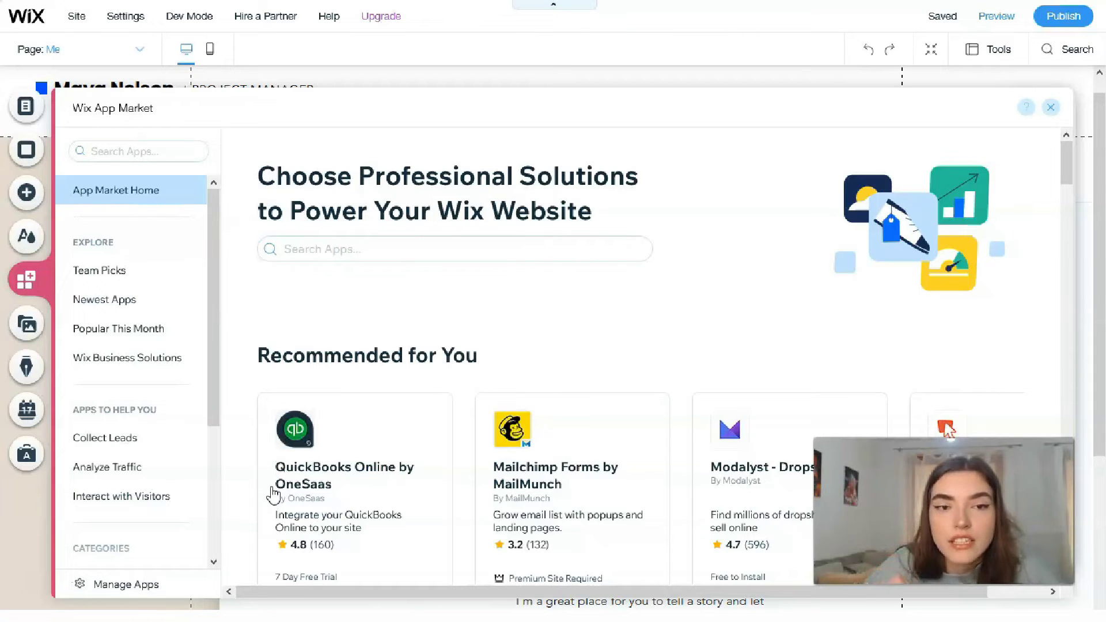
{"action": "left_click", "coordinate": [29, 329]}
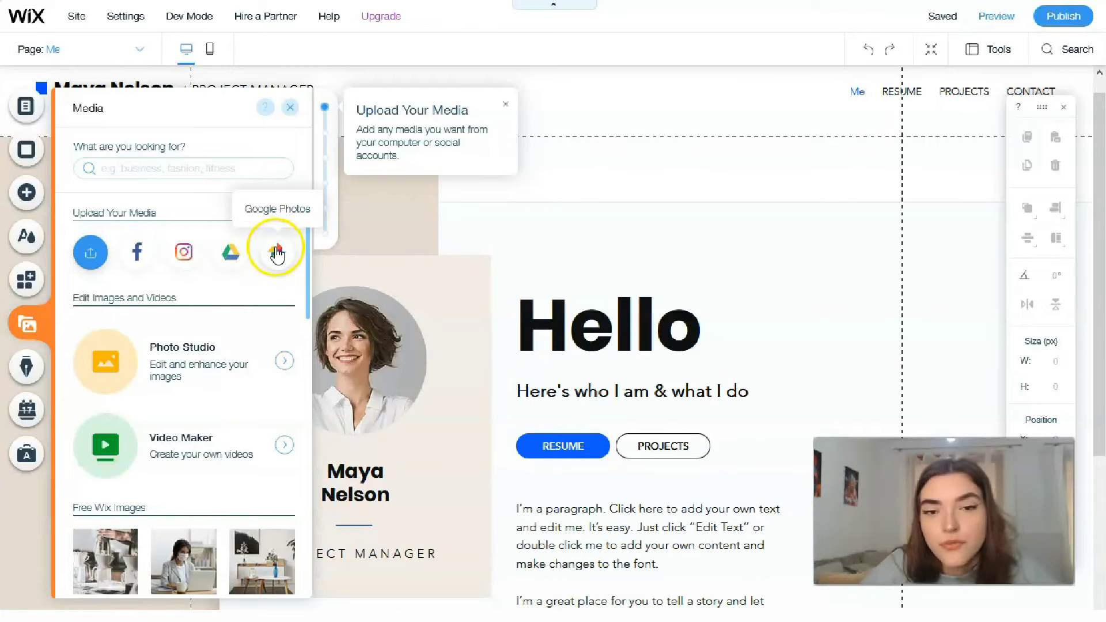
{"action": "scroll", "coordinate": [165, 415], "scroll_direction": "down", "scroll_amount": 5}
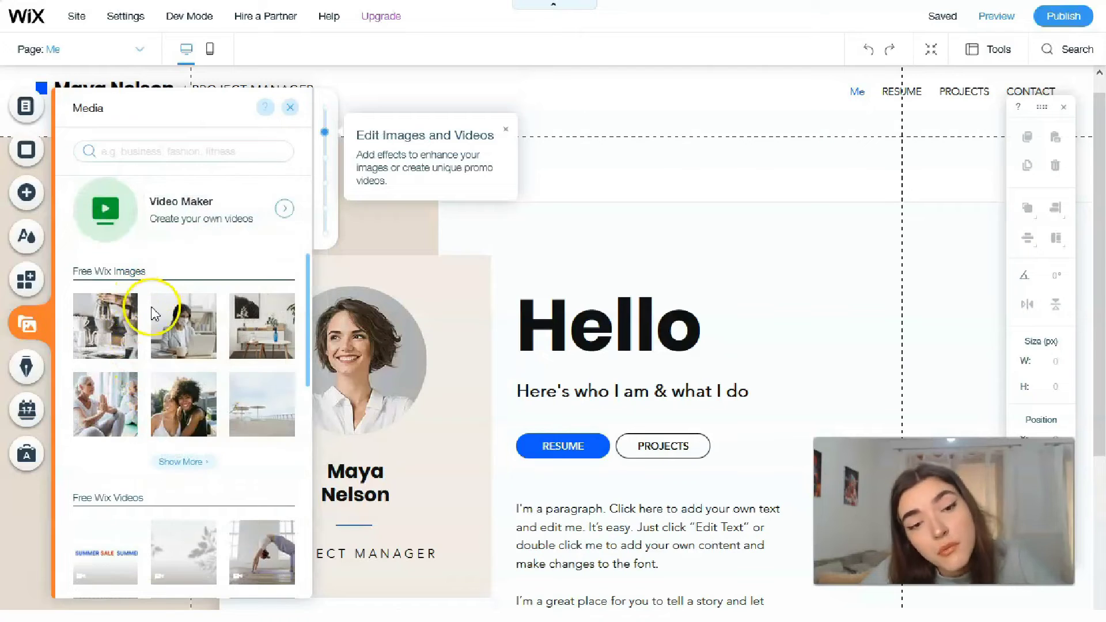
{"action": "scroll", "coordinate": [151, 345], "scroll_direction": "down", "scroll_amount": 4}
{"action": "scroll", "coordinate": [147, 331], "scroll_direction": "down", "scroll_amount": 5}
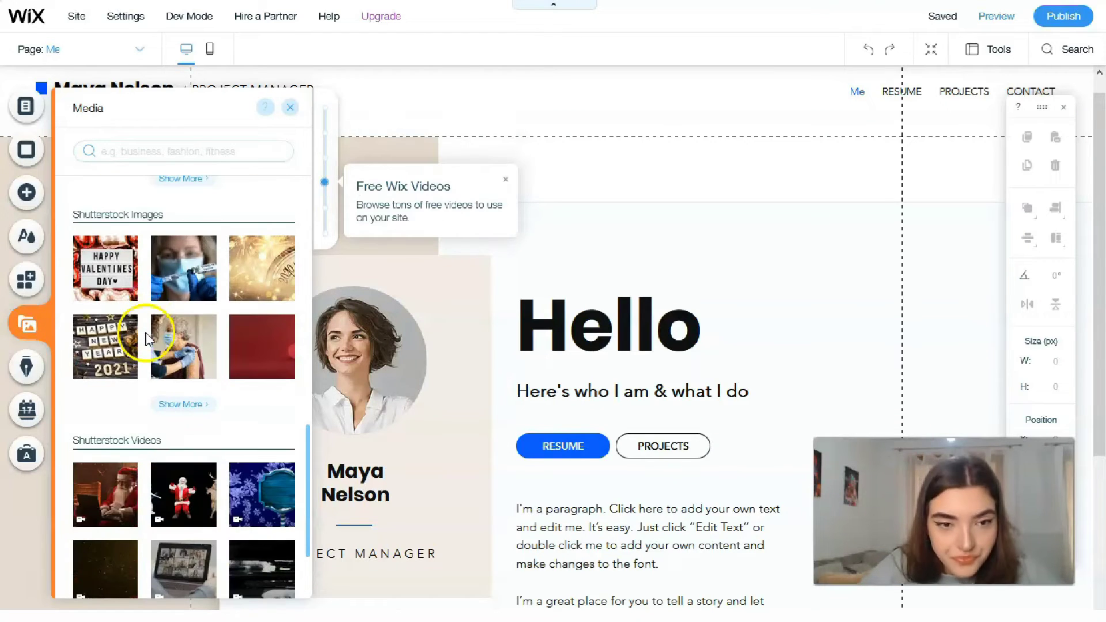
{"action": "scroll", "coordinate": [95, 404], "scroll_direction": "down", "scroll_amount": 2}
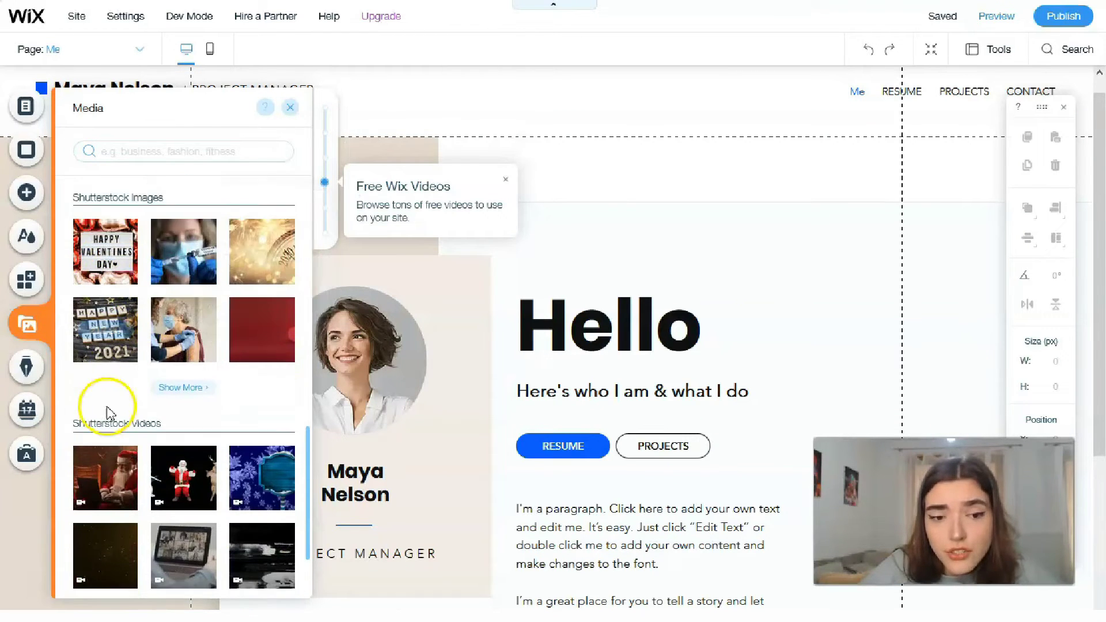
{"action": "scroll", "coordinate": [101, 409], "scroll_direction": "up", "scroll_amount": 6}
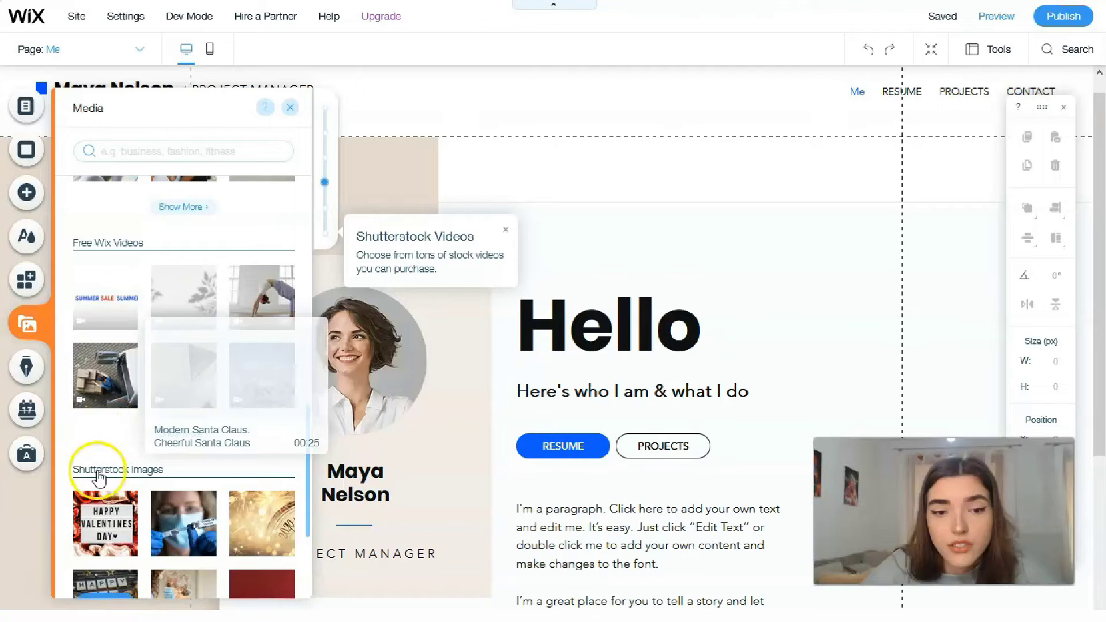
{"action": "scroll", "coordinate": [46, 588], "scroll_direction": "up", "scroll_amount": 10}
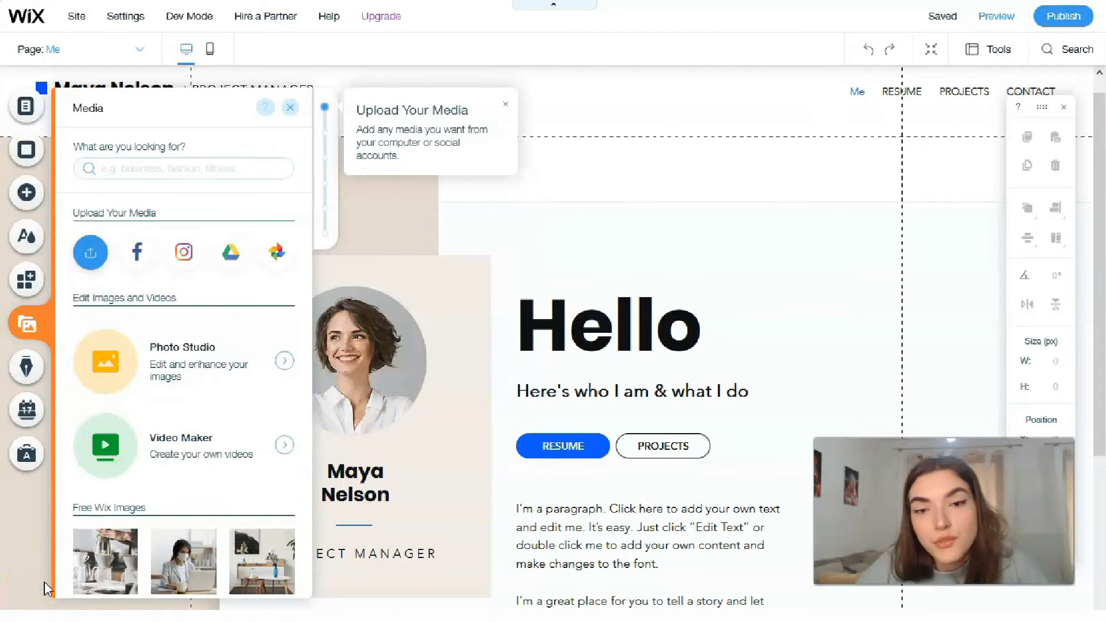
Look over the offers for starting a blog and taking online bookings on the site.
{"action": "left_click", "coordinate": [27, 375]}
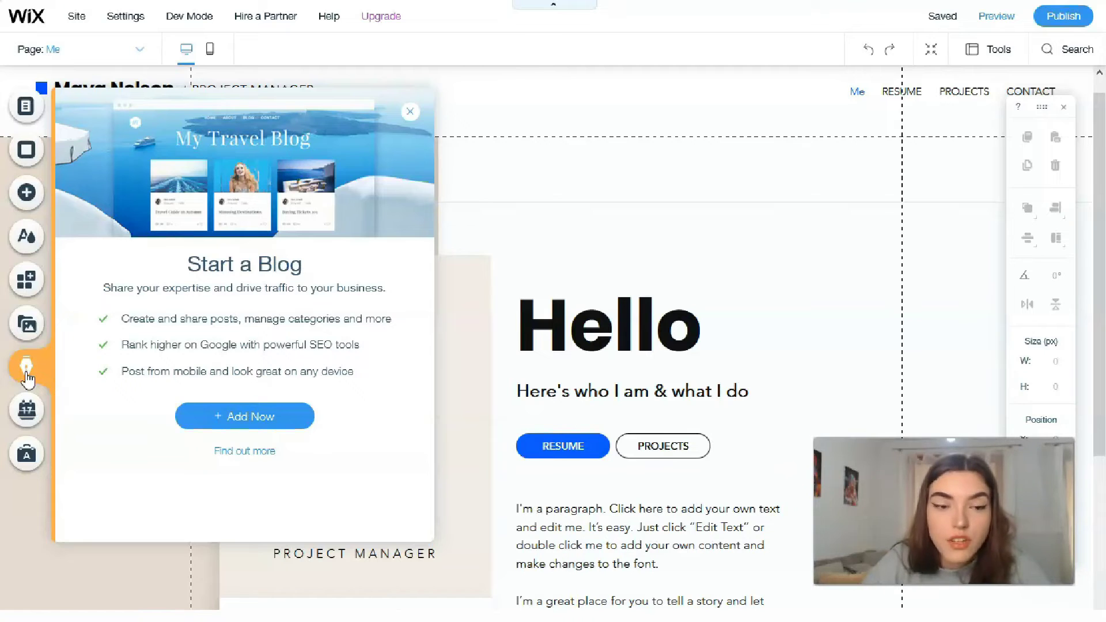
{"action": "left_click", "coordinate": [25, 412]}
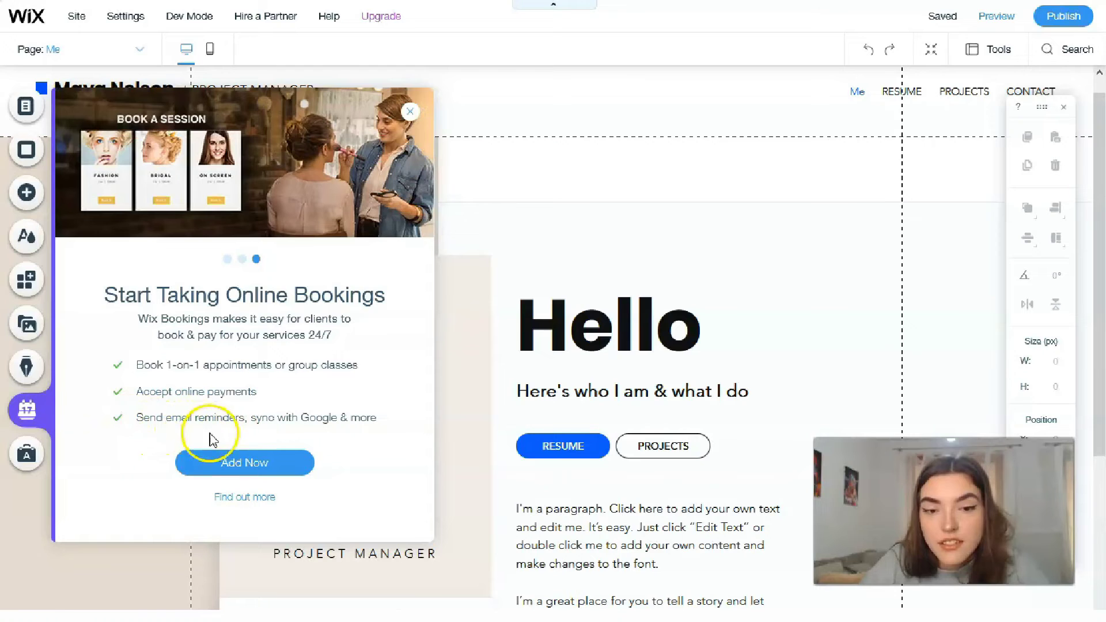
Open SEO Tools from the Ascend marketing tools and review the SEO Patterns page with its helpful tips.
{"action": "left_click", "coordinate": [26, 455]}
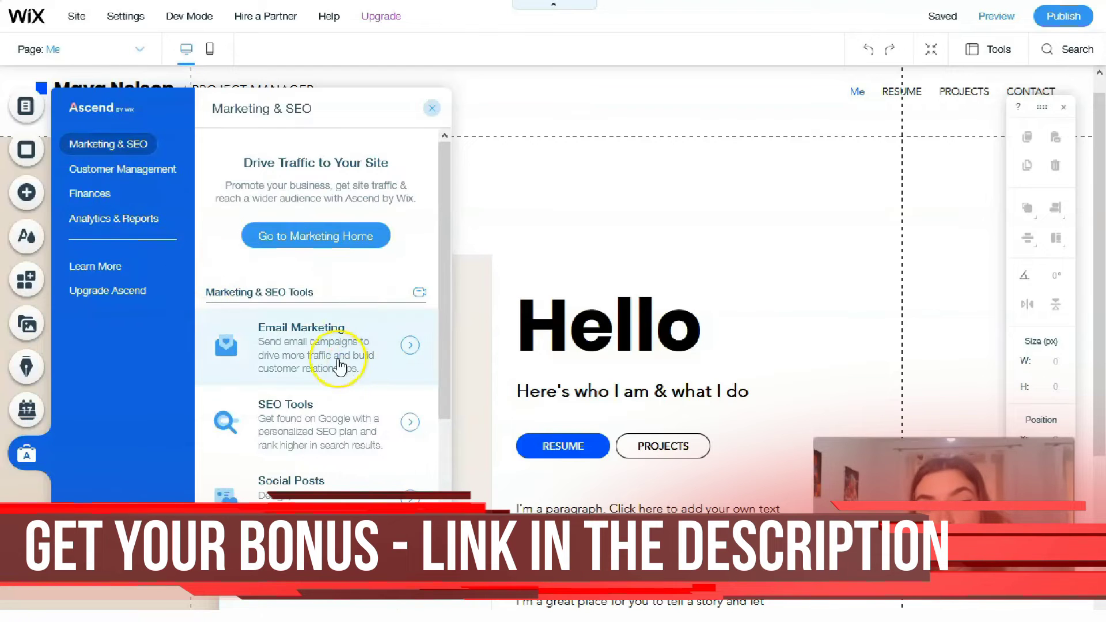
{"action": "left_click", "coordinate": [346, 423]}
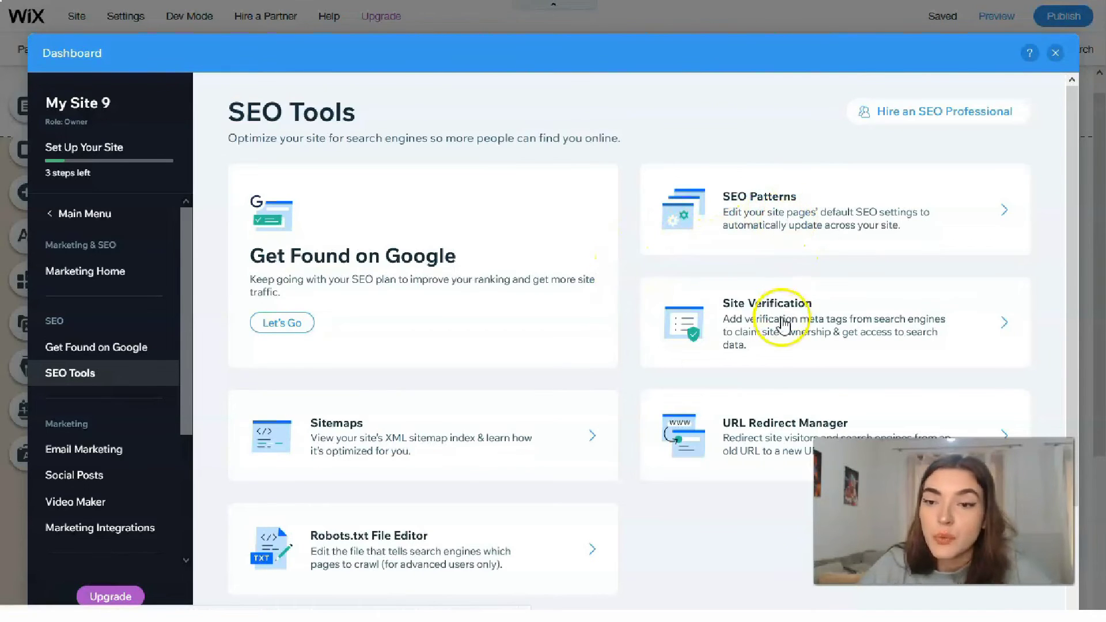
{"action": "left_click", "coordinate": [846, 212]}
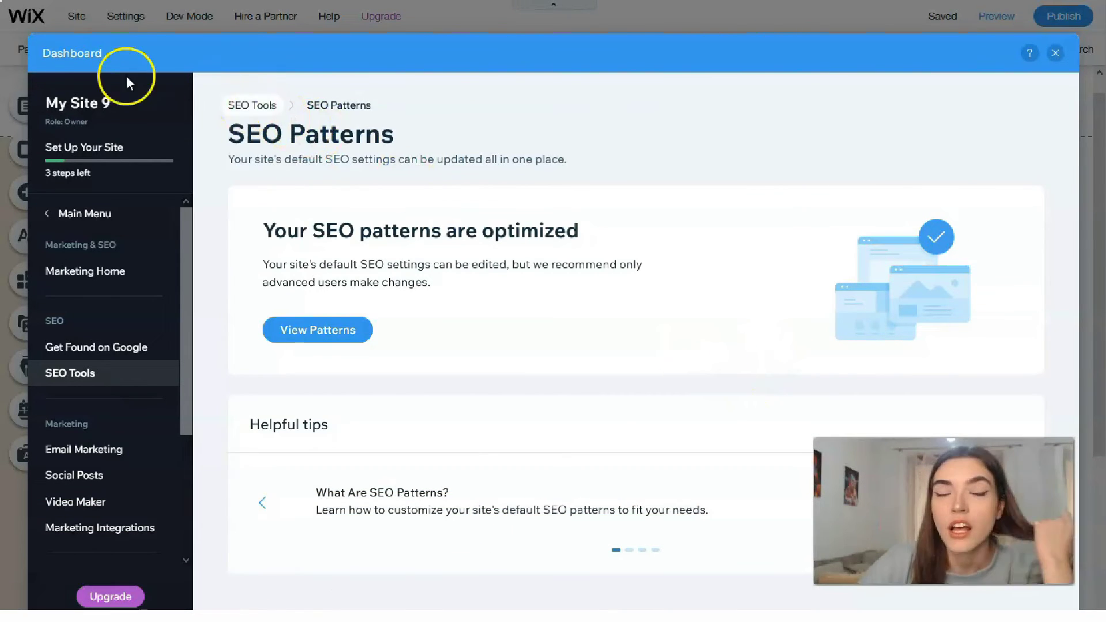
{"action": "left_click", "coordinate": [262, 503]}
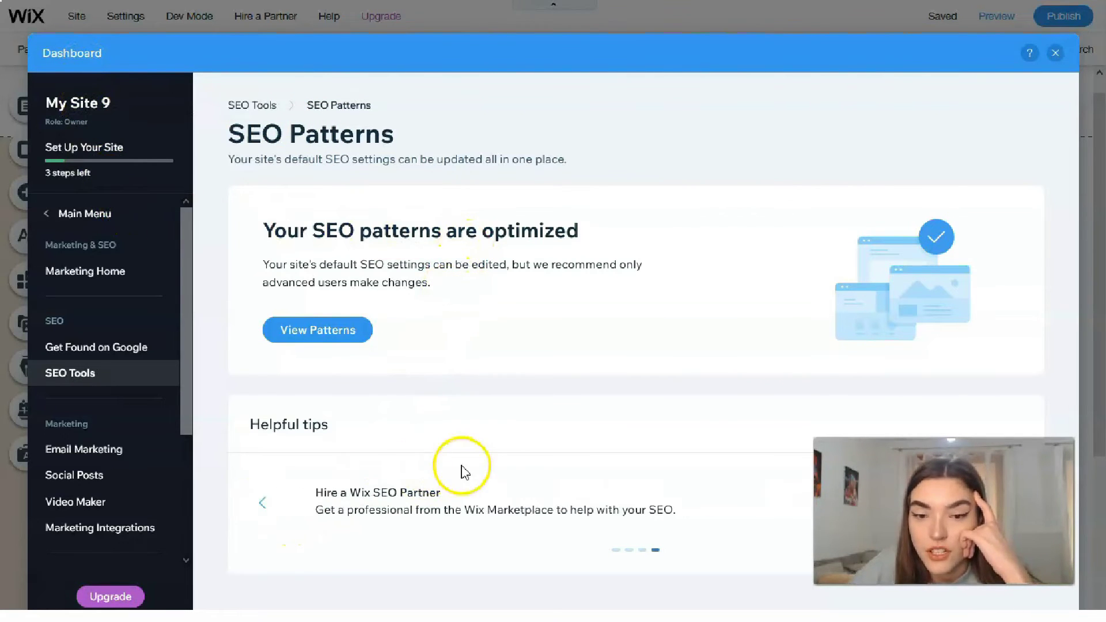
{"action": "left_click", "coordinate": [125, 380]}
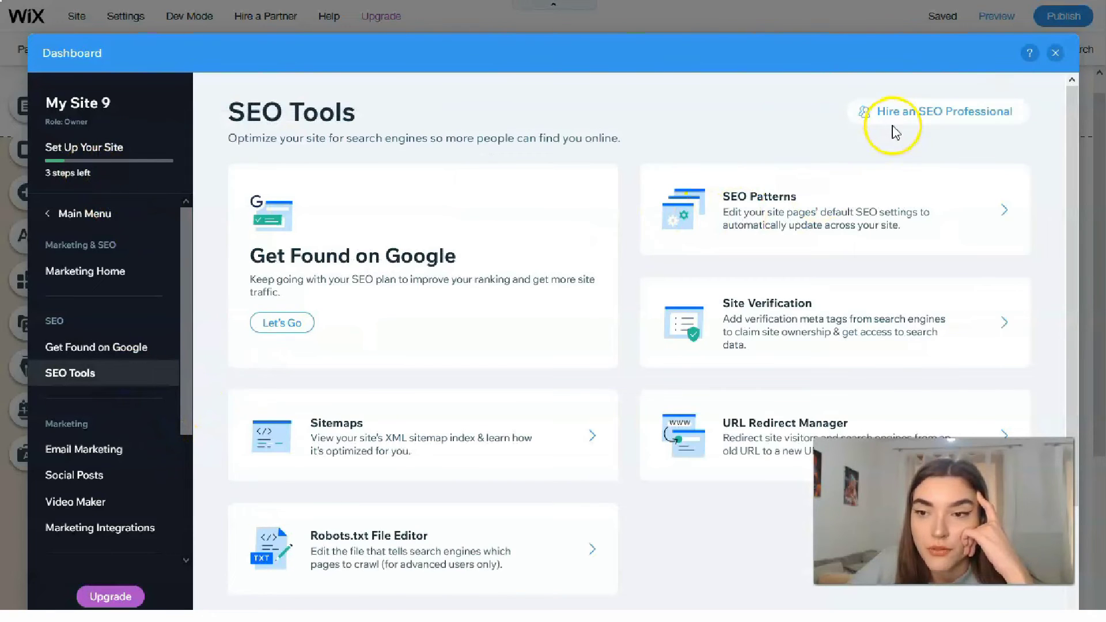
Close the dashboard and inspect the header job title's text settings and the profile photo's editing options.
{"action": "left_click", "coordinate": [1055, 52]}
{"action": "scroll", "coordinate": [567, 308], "scroll_direction": "down", "scroll_amount": 4}
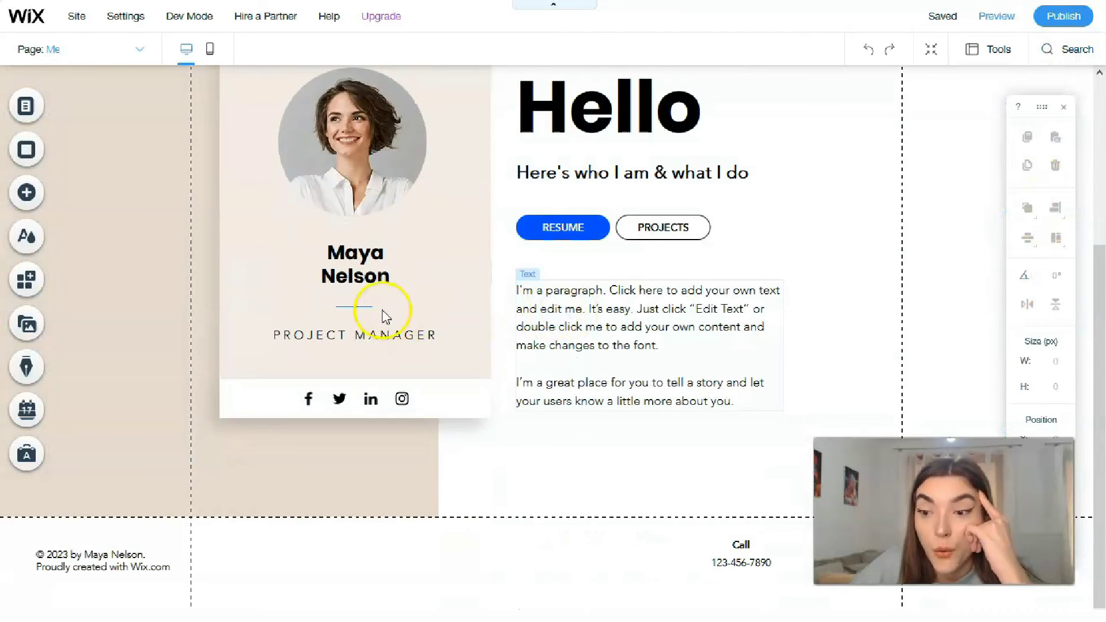
{"action": "scroll", "coordinate": [366, 296], "scroll_direction": "up", "scroll_amount": 4}
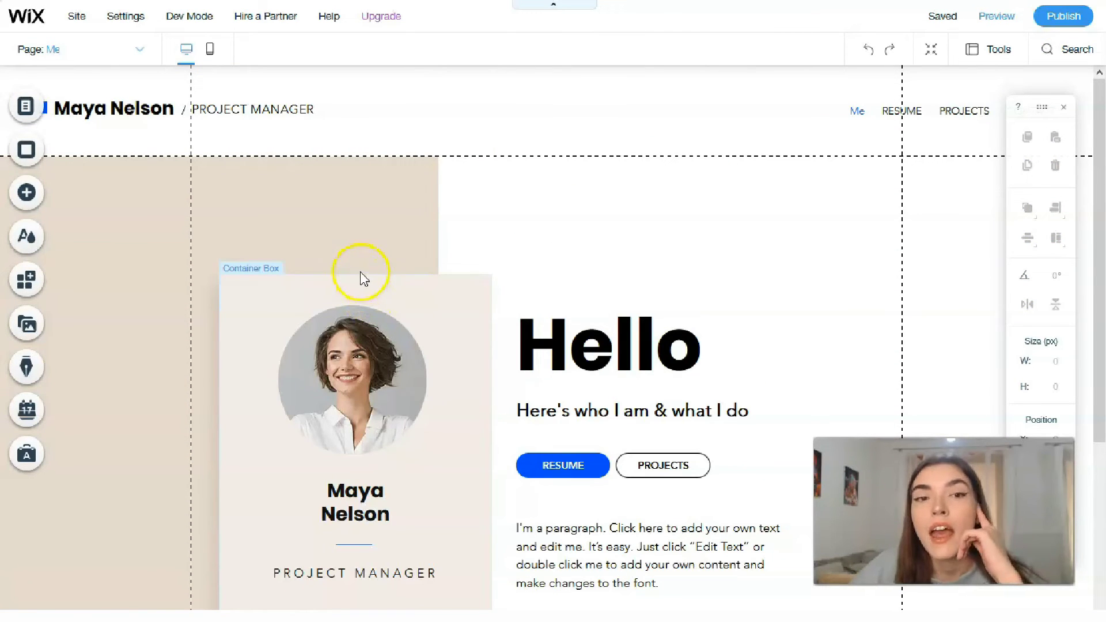
{"action": "left_click", "coordinate": [258, 112]}
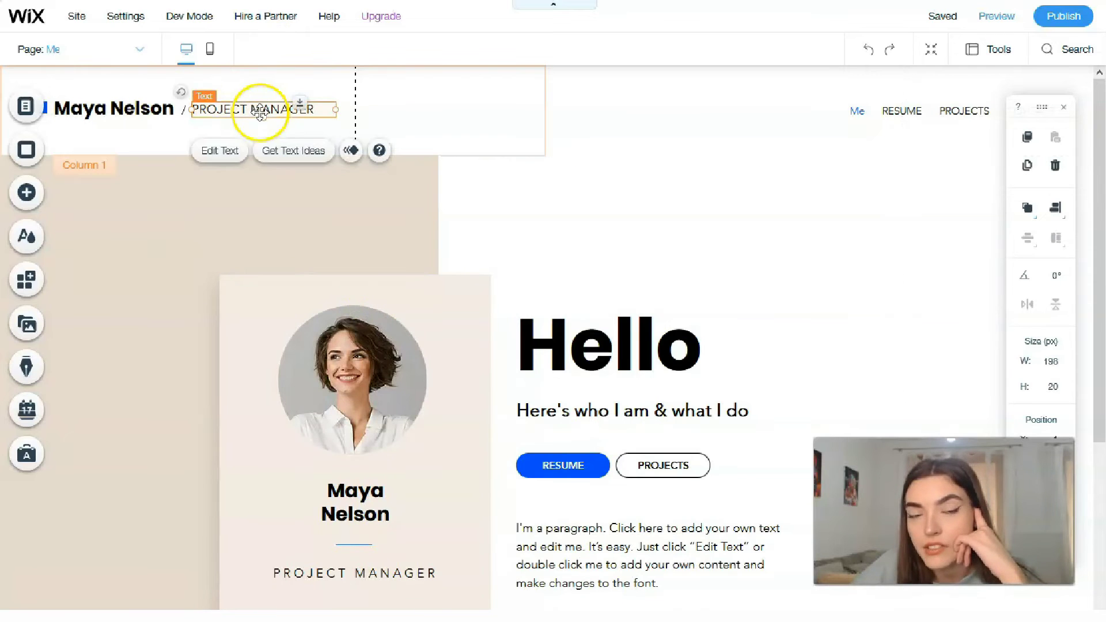
{"action": "left_click", "coordinate": [221, 151]}
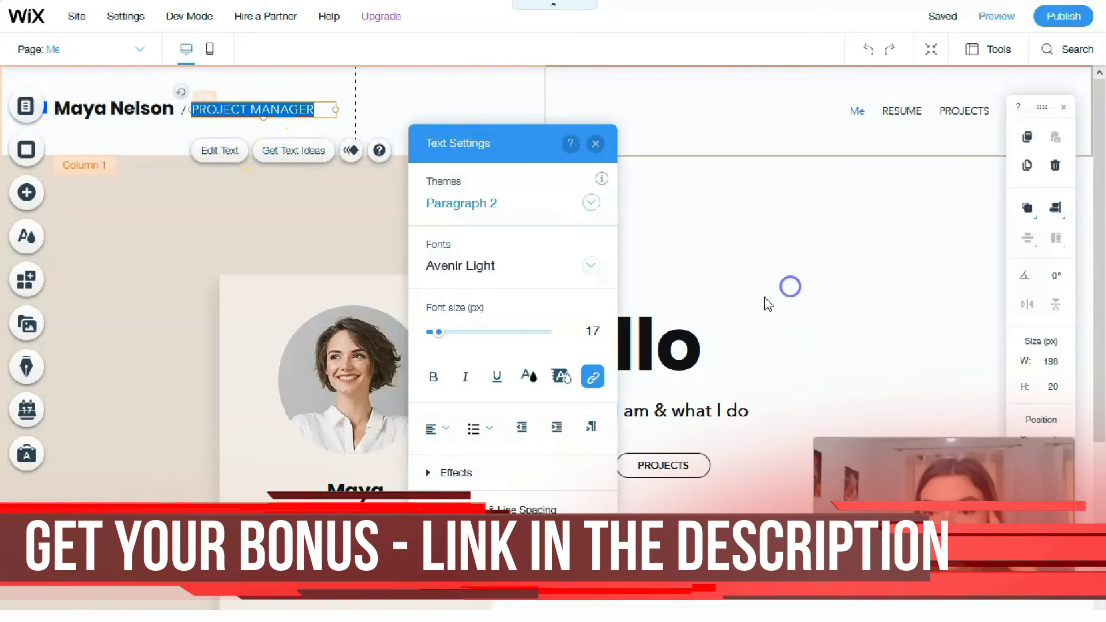
{"action": "left_click", "coordinate": [343, 382]}
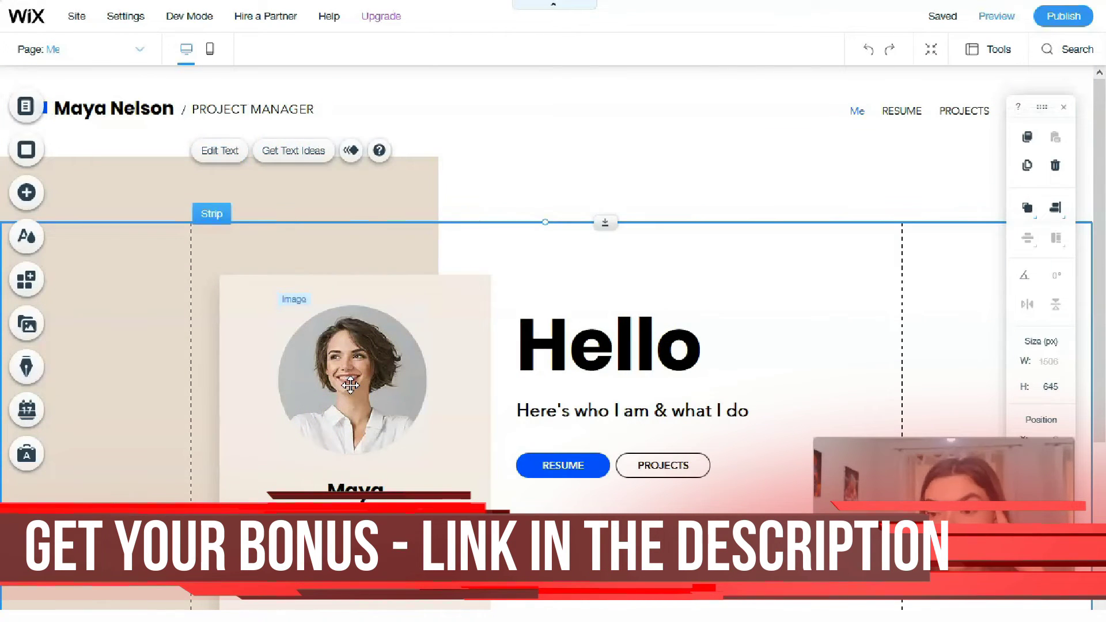
{"action": "left_click", "coordinate": [350, 385]}
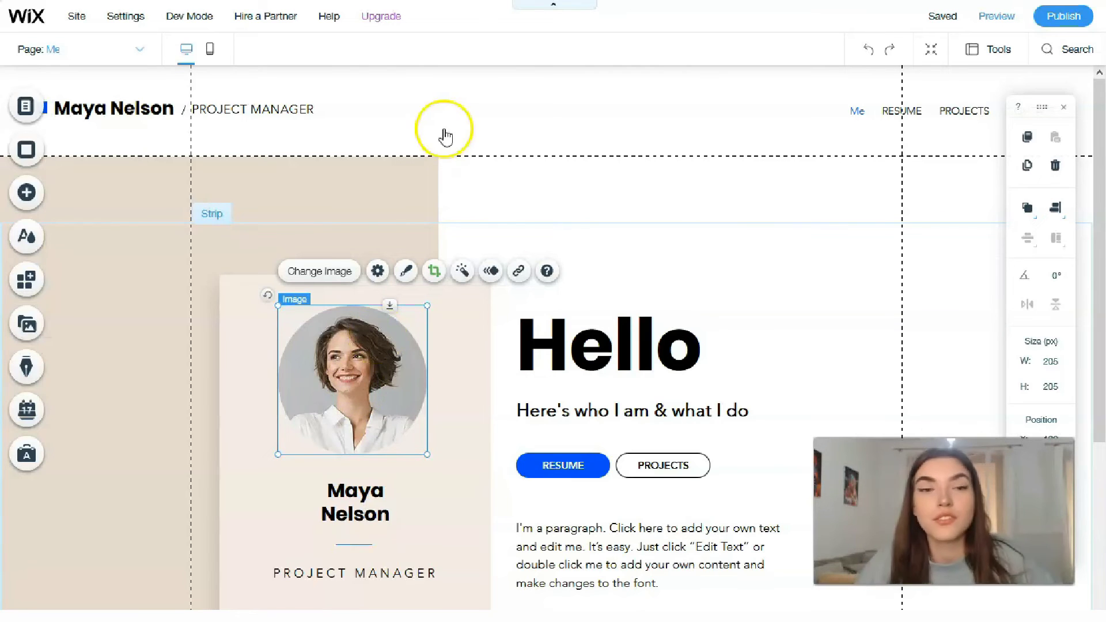
Apply the Heading 5 theme to the name text in the page header and set its font size to 23 px.
{"action": "left_click", "coordinate": [117, 111]}
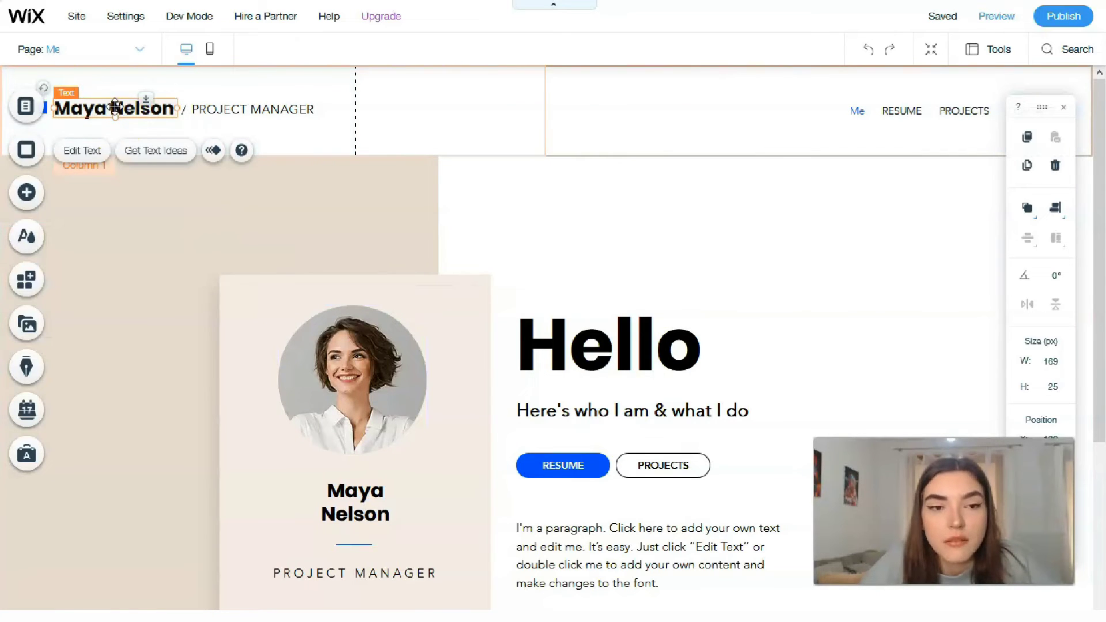
{"action": "left_click", "coordinate": [91, 151]}
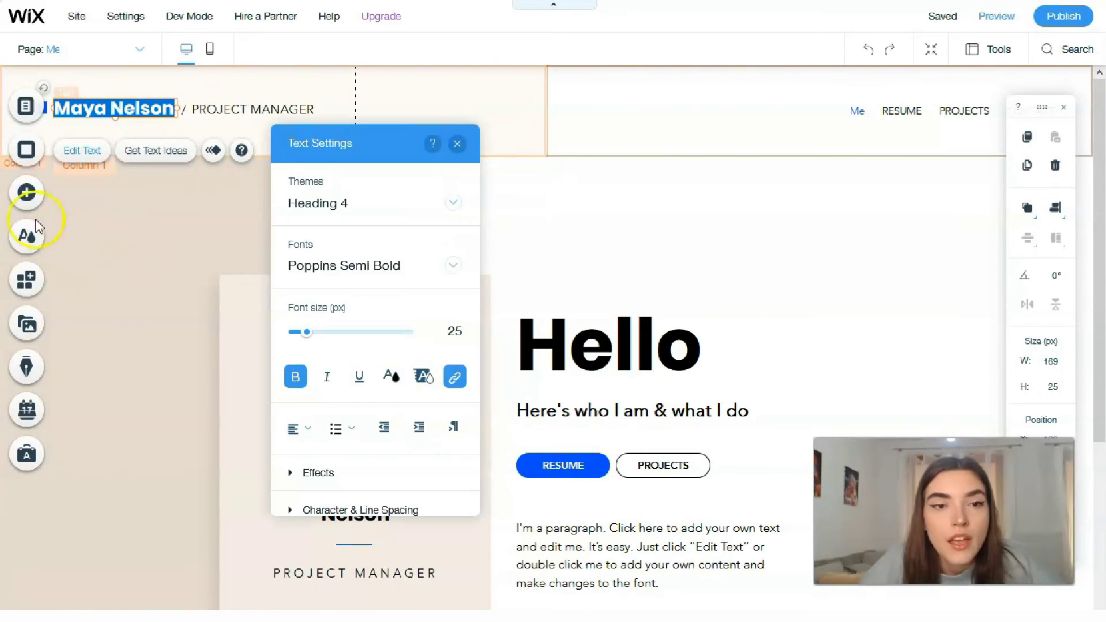
{"action": "left_click", "coordinate": [452, 202]}
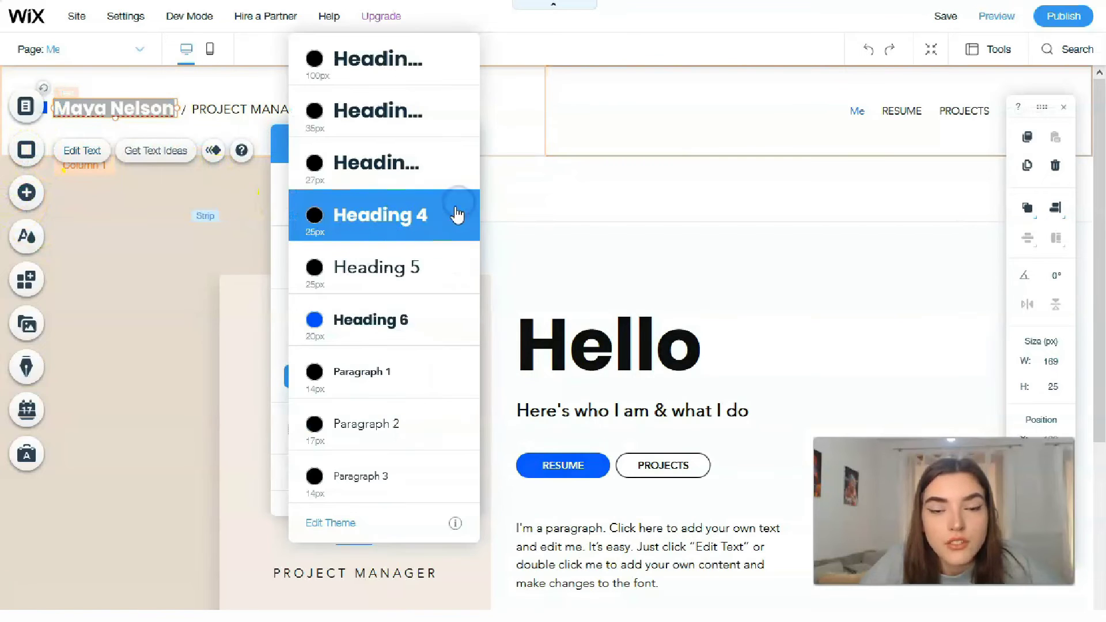
{"action": "left_click", "coordinate": [376, 271]}
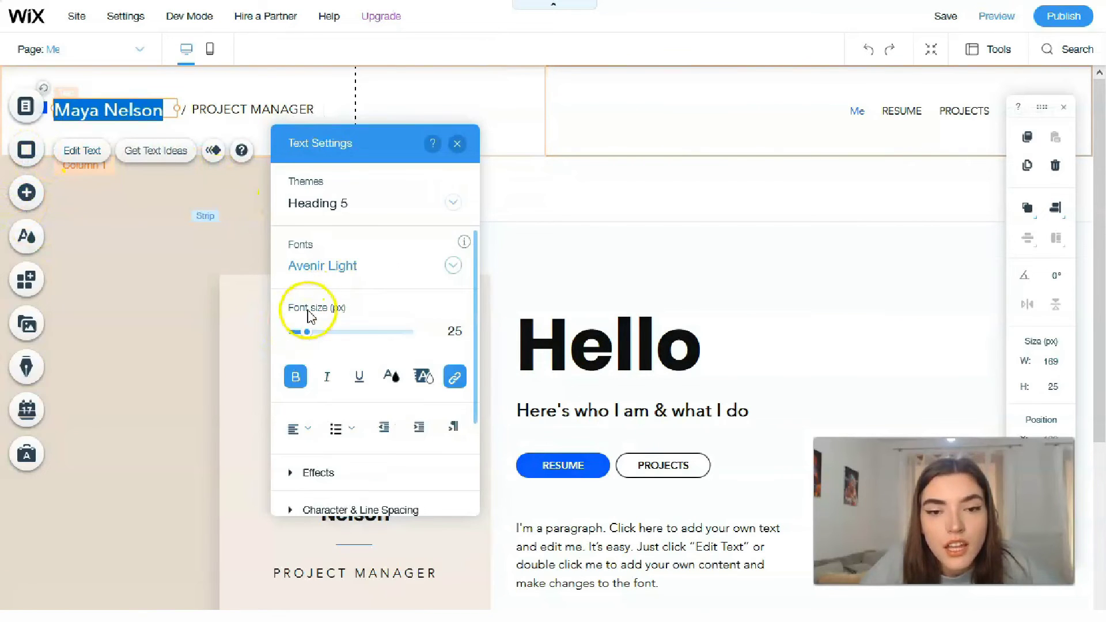
{"action": "mouse_move", "coordinate": [310, 333]}
{"action": "left_mouse_down"}
{"action": "mouse_move", "coordinate": [325, 338]}
{"action": "mouse_move", "coordinate": [299, 332]}
{"action": "mouse_move", "coordinate": [307, 341]}
{"action": "left_mouse_up"}
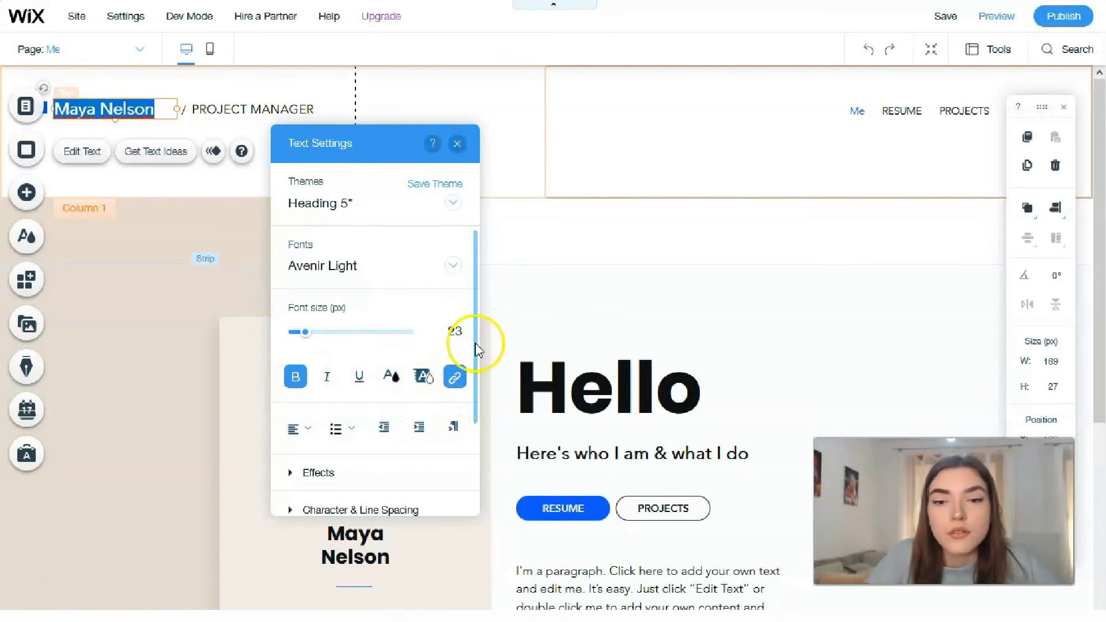
Look over the text effects and the theme-saving option for the header name, then leave its text settings.
{"action": "left_click_drag", "start_coordinate": [476, 402], "coordinate": [477, 431]}
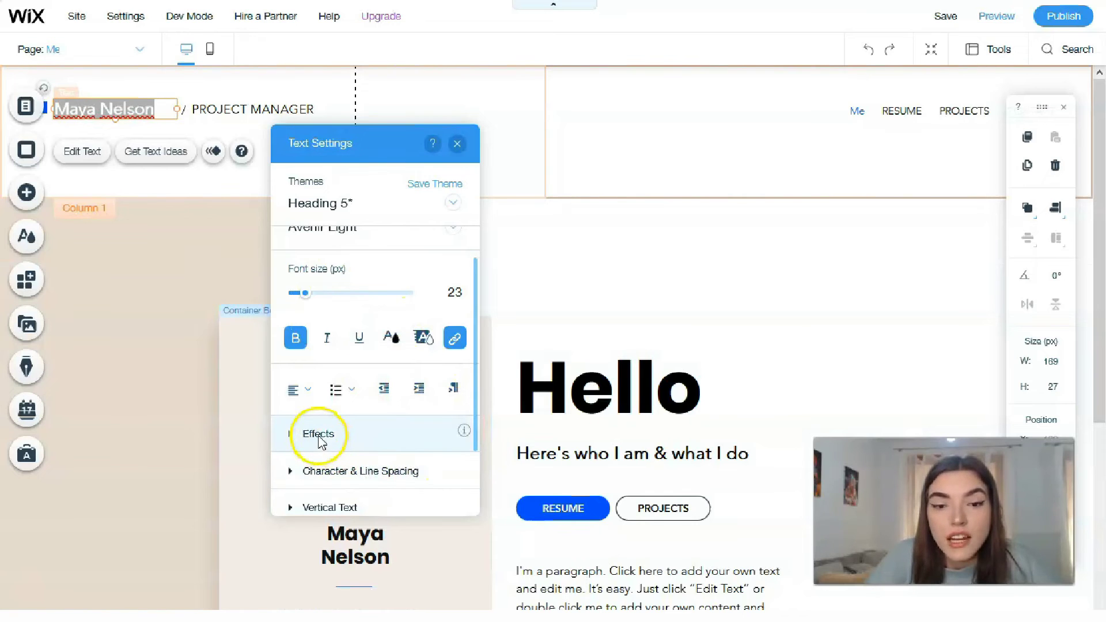
{"action": "left_click", "coordinate": [291, 432]}
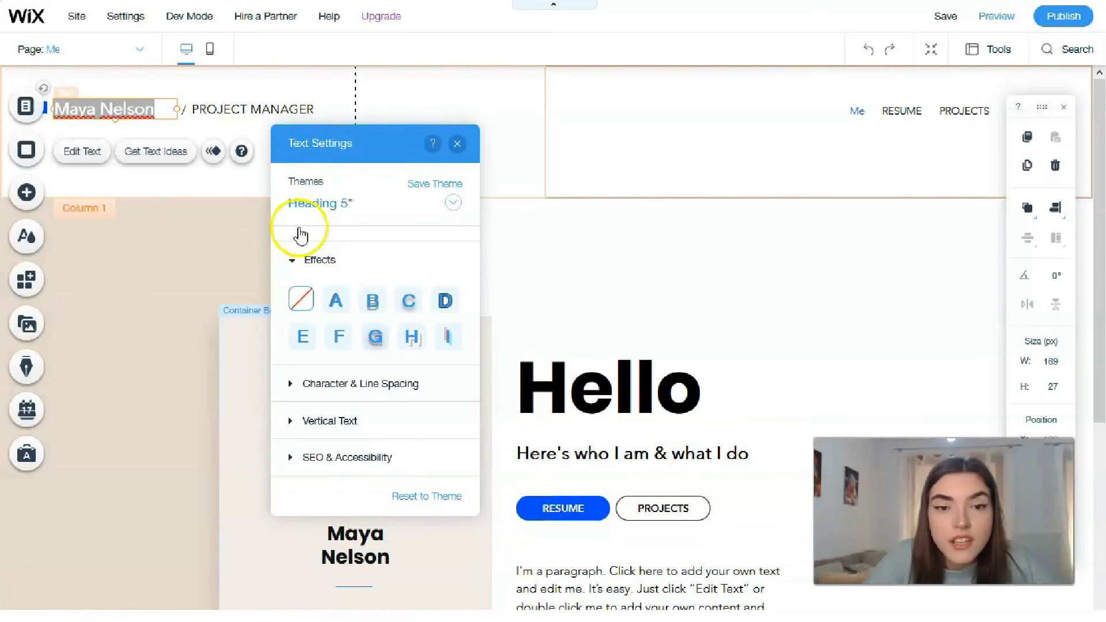
{"action": "mouse_move", "coordinate": [451, 178]}
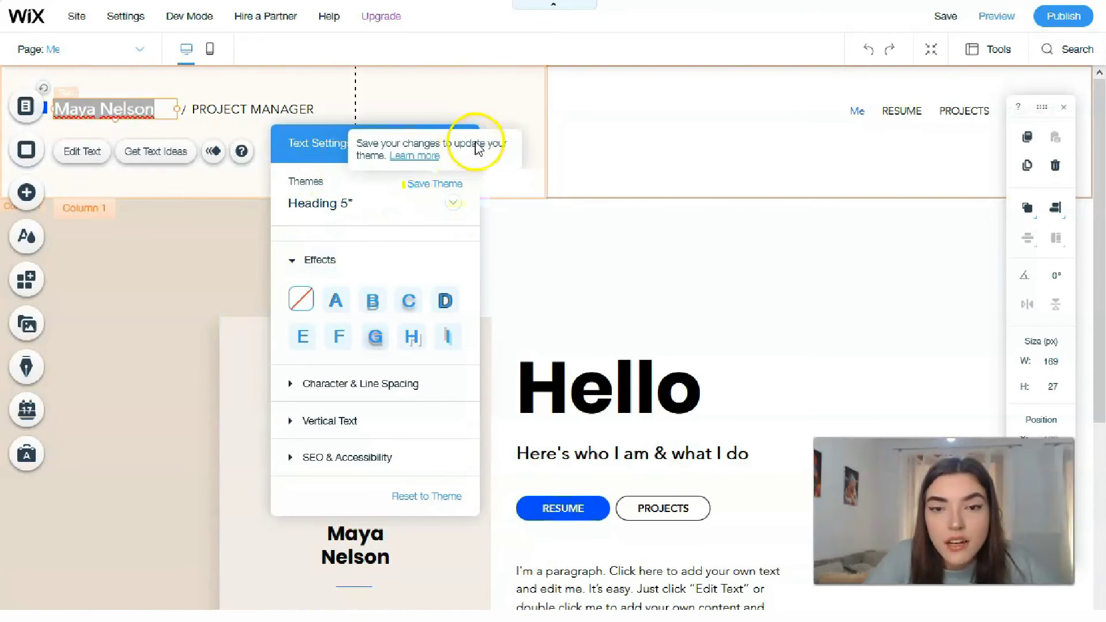
{"action": "left_click", "coordinate": [654, 230]}
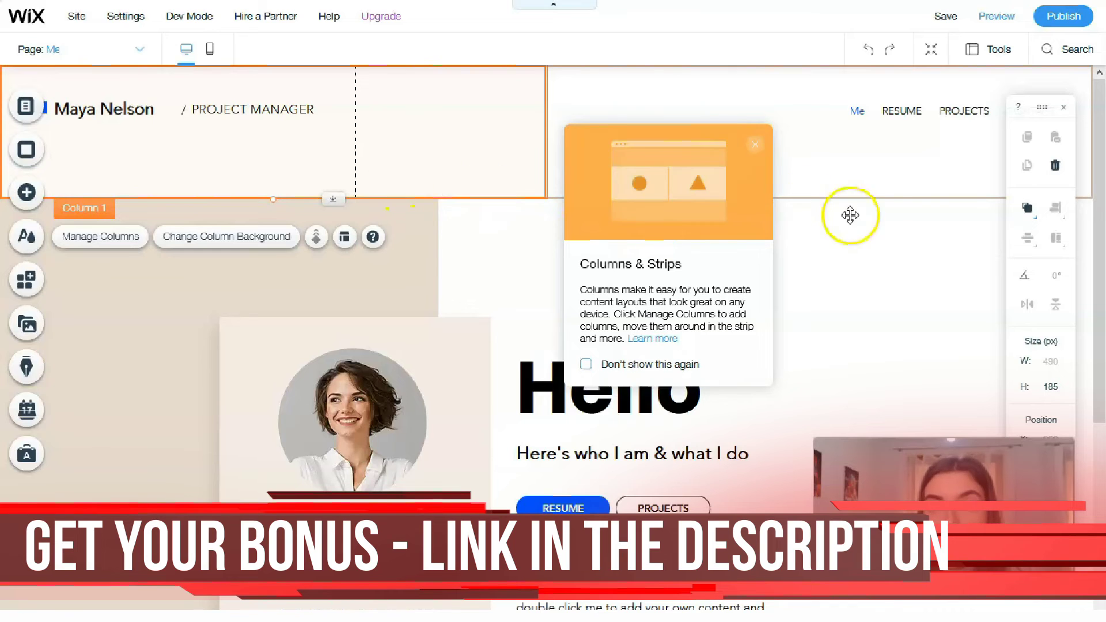
Replace the profile card's photo with the portrait of the woman in a beige blazer and enlarge it to 236 by 236 px.
{"action": "scroll", "coordinate": [637, 257], "scroll_direction": "down", "scroll_amount": 3}
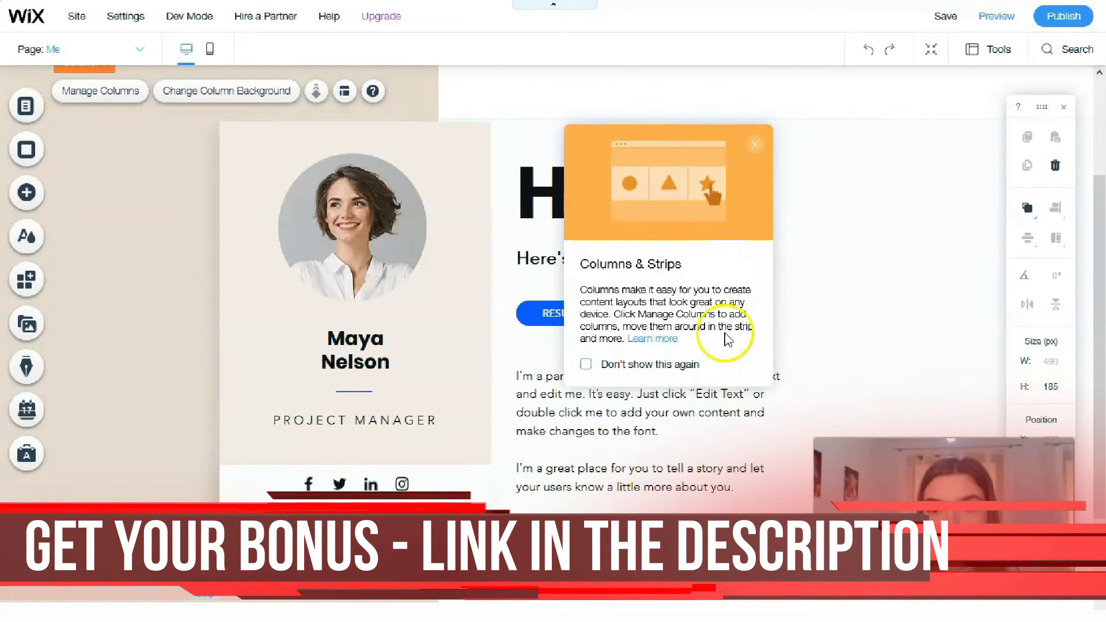
{"action": "left_click", "coordinate": [501, 198]}
{"action": "scroll", "coordinate": [528, 180], "scroll_direction": "up", "scroll_amount": 1}
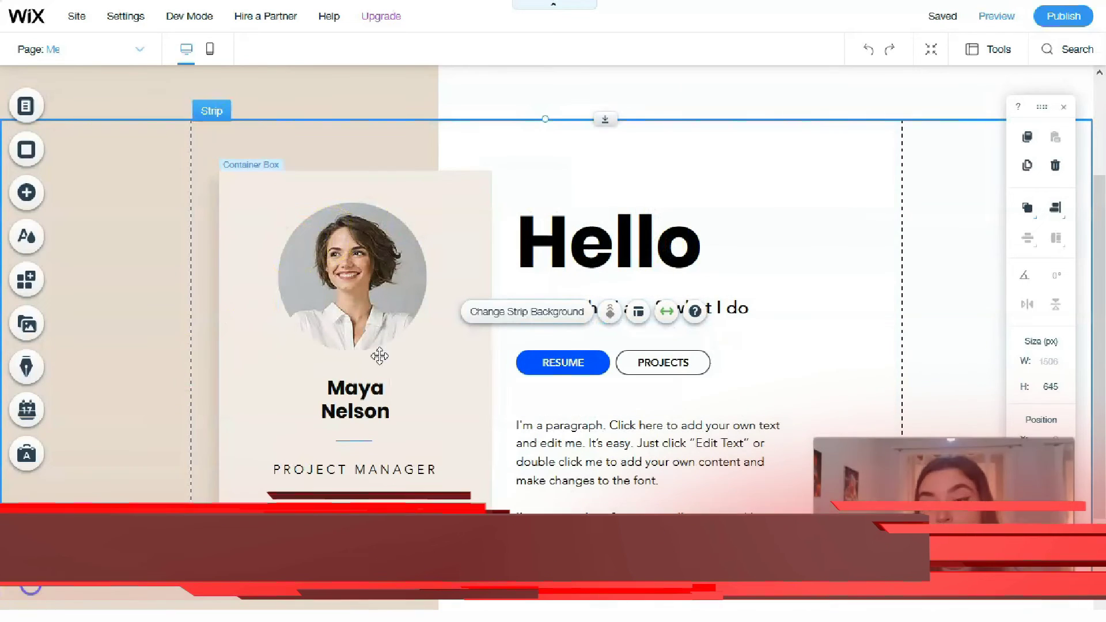
{"action": "left_click", "coordinate": [363, 262]}
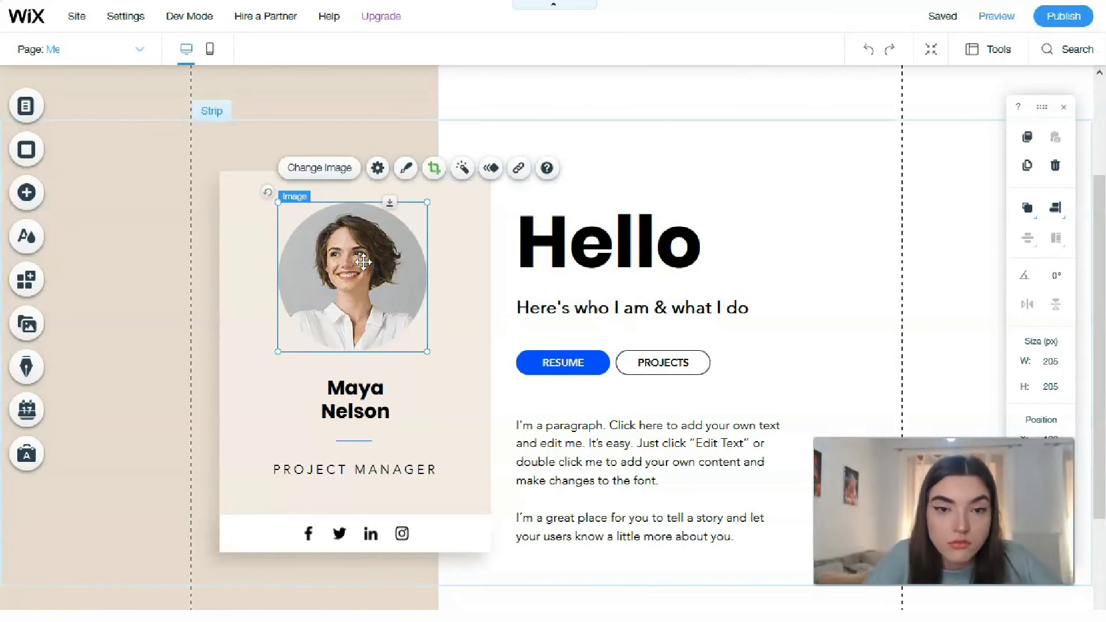
{"action": "left_click", "coordinate": [341, 172]}
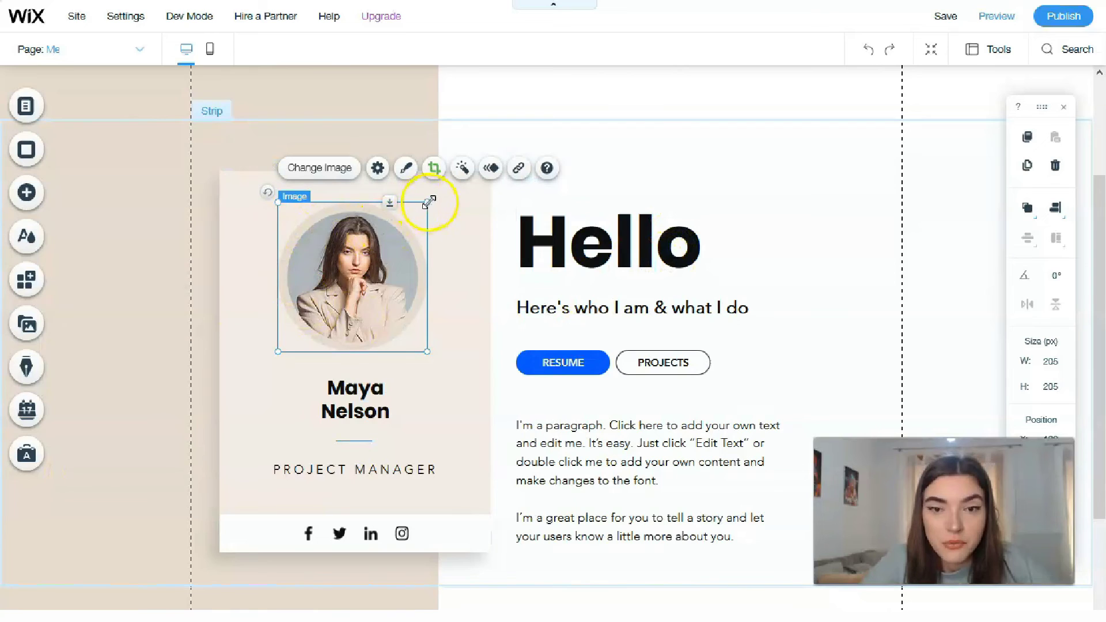
{"action": "left_click_drag", "start_coordinate": [439, 203], "coordinate": [460, 194]}
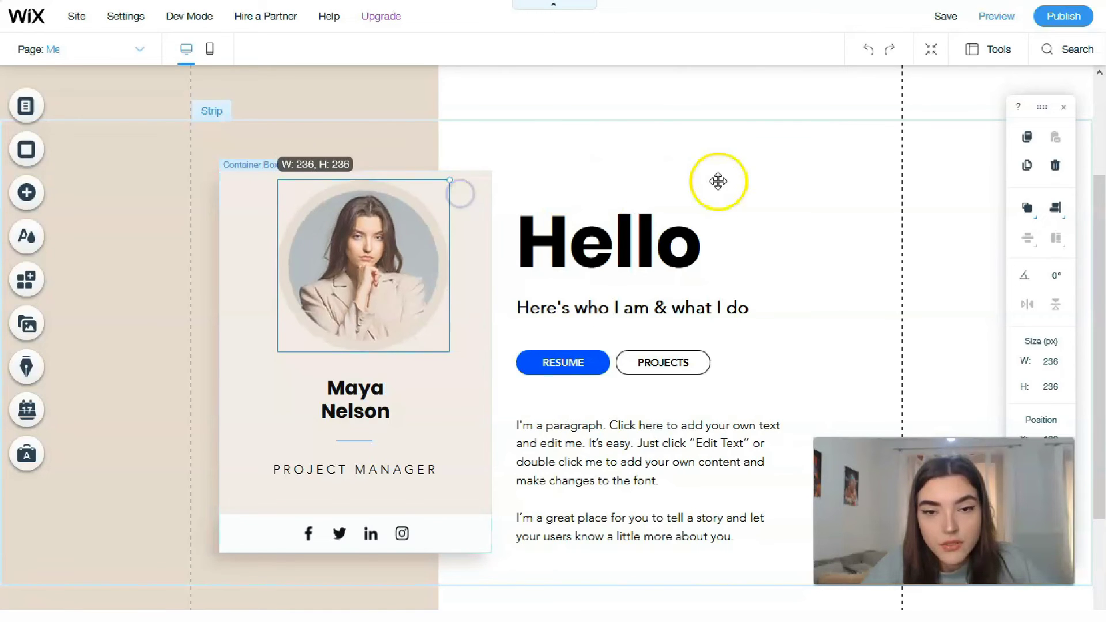
{"action": "left_click", "coordinate": [802, 302]}
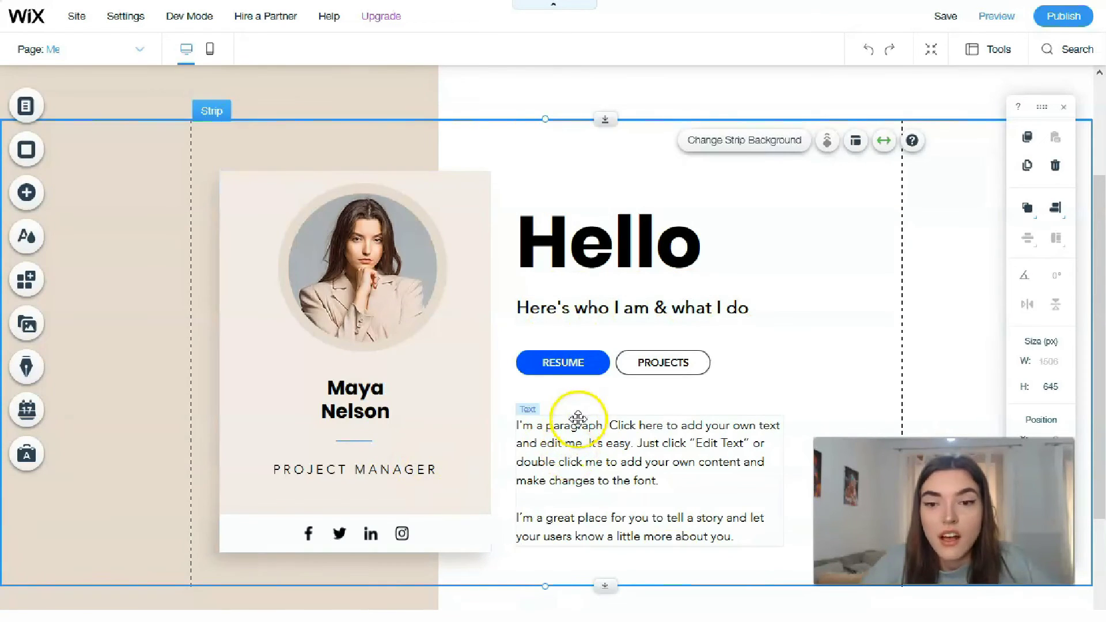
Try several designs on the RESUME button and give it the themed style with bold blue text and no outline.
{"action": "left_click", "coordinate": [601, 364]}
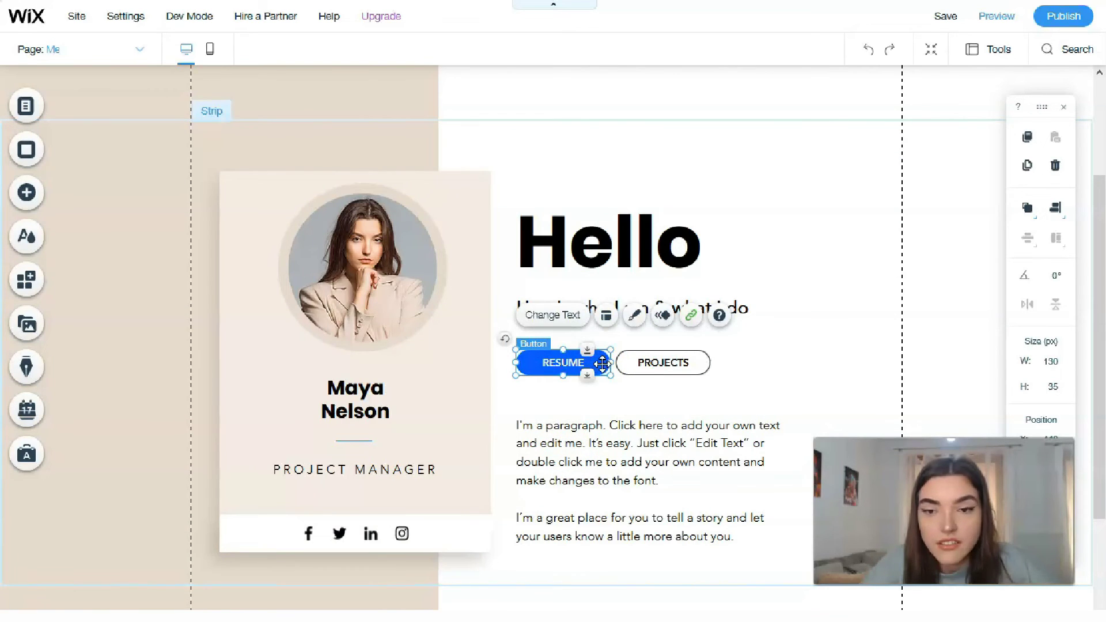
{"action": "left_click", "coordinate": [634, 316]}
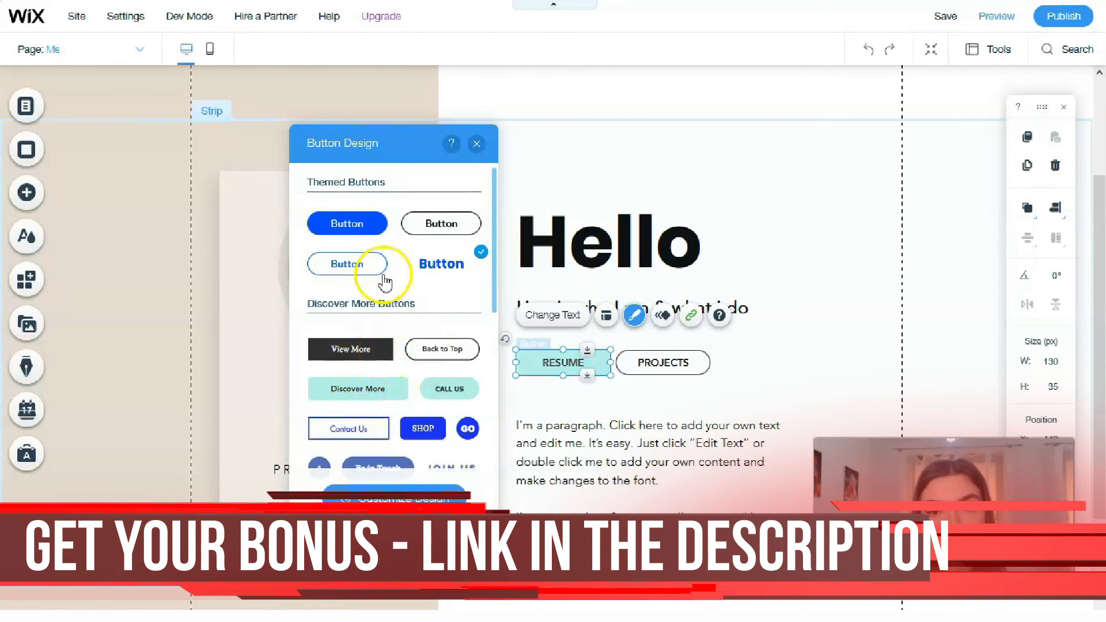
{"action": "left_click", "coordinate": [351, 348]}
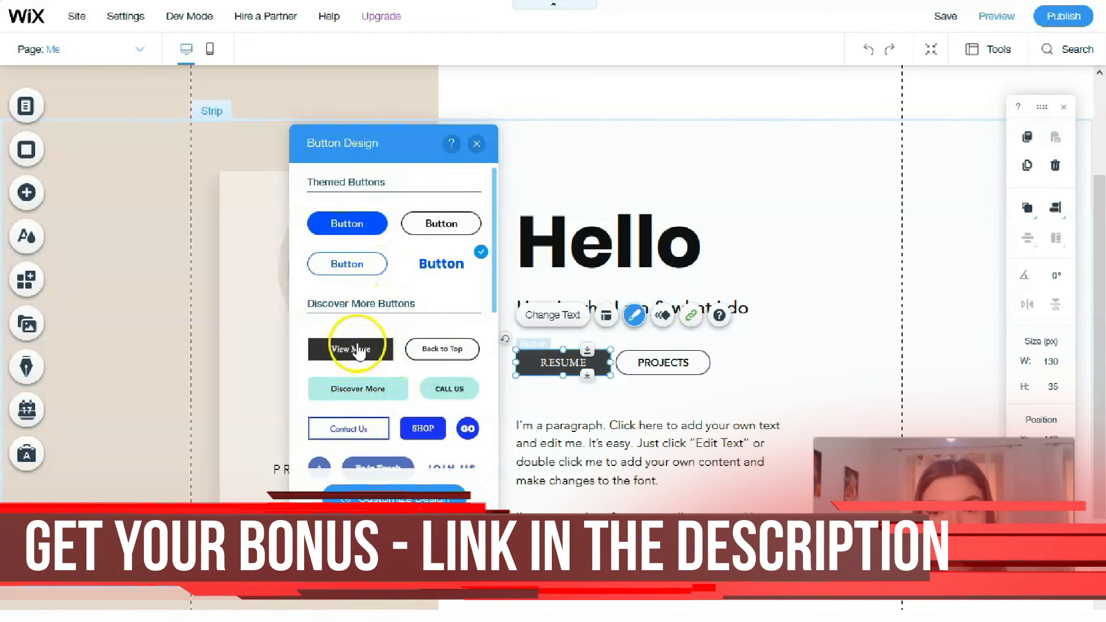
{"action": "left_click", "coordinate": [425, 436]}
{"action": "left_click", "coordinate": [445, 266]}
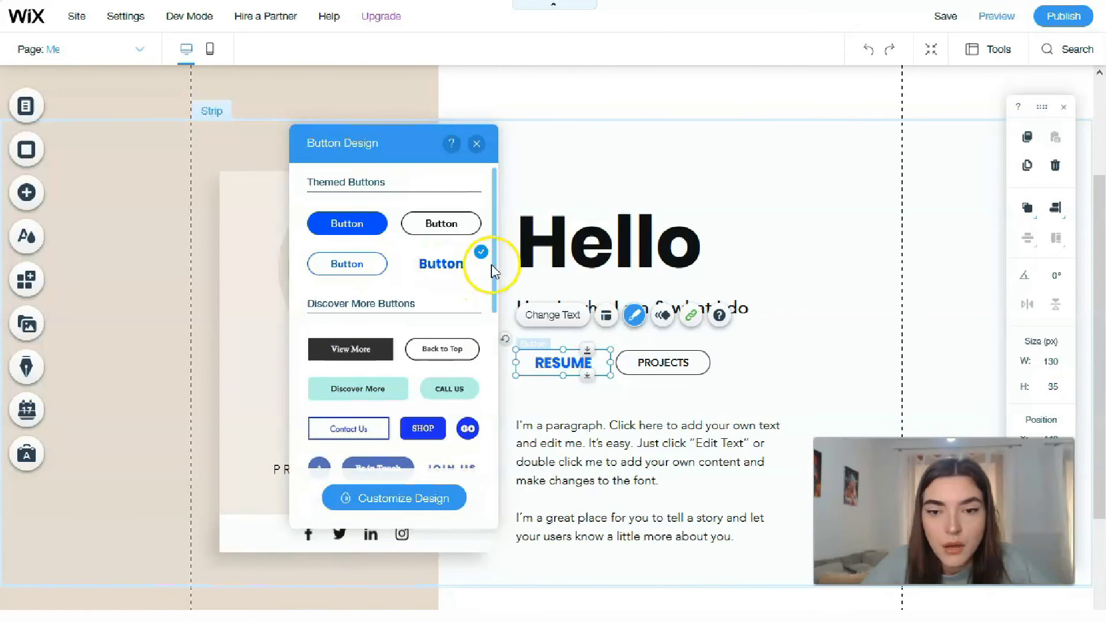
{"action": "left_click", "coordinate": [734, 128]}
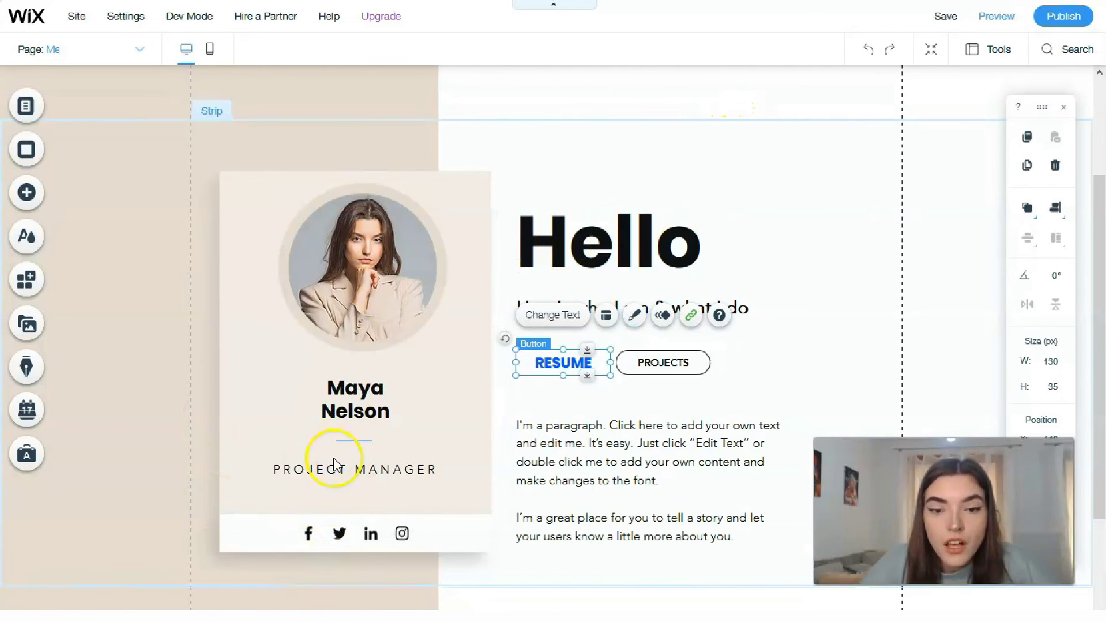
Apply the Glide-In animation to the social bar on the profile card.
{"action": "left_click", "coordinate": [321, 535]}
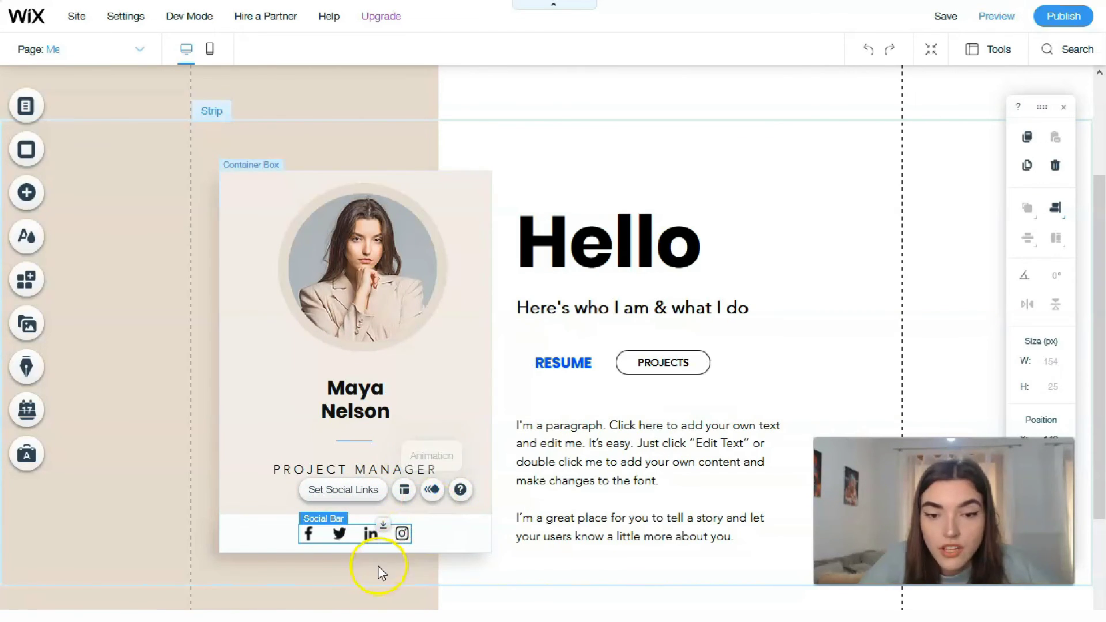
{"action": "left_click", "coordinate": [433, 490]}
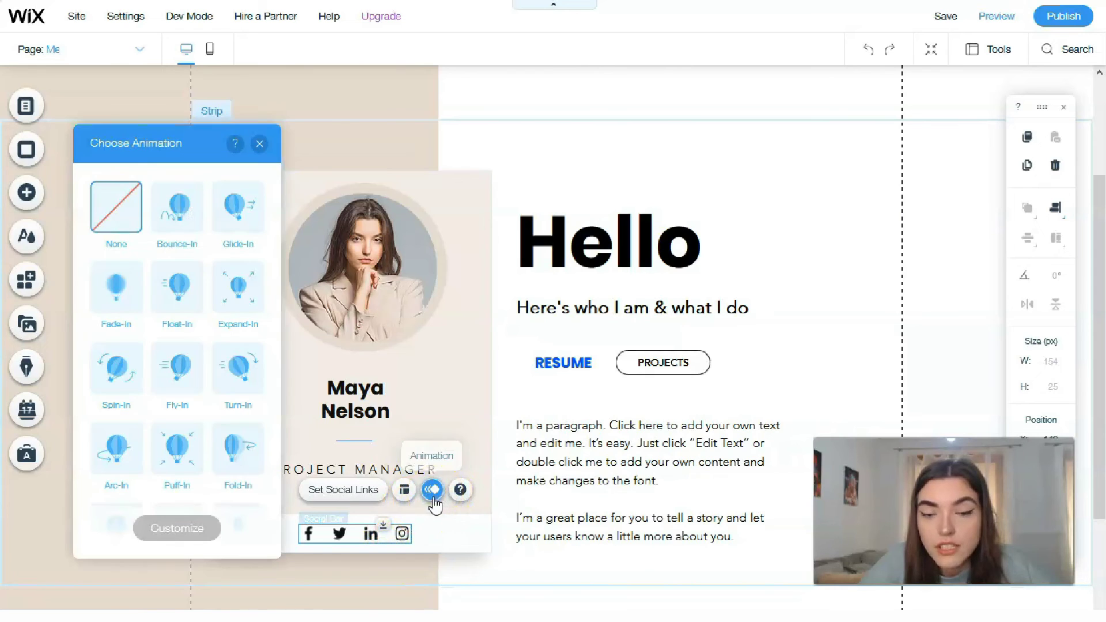
{"action": "left_click", "coordinate": [224, 219]}
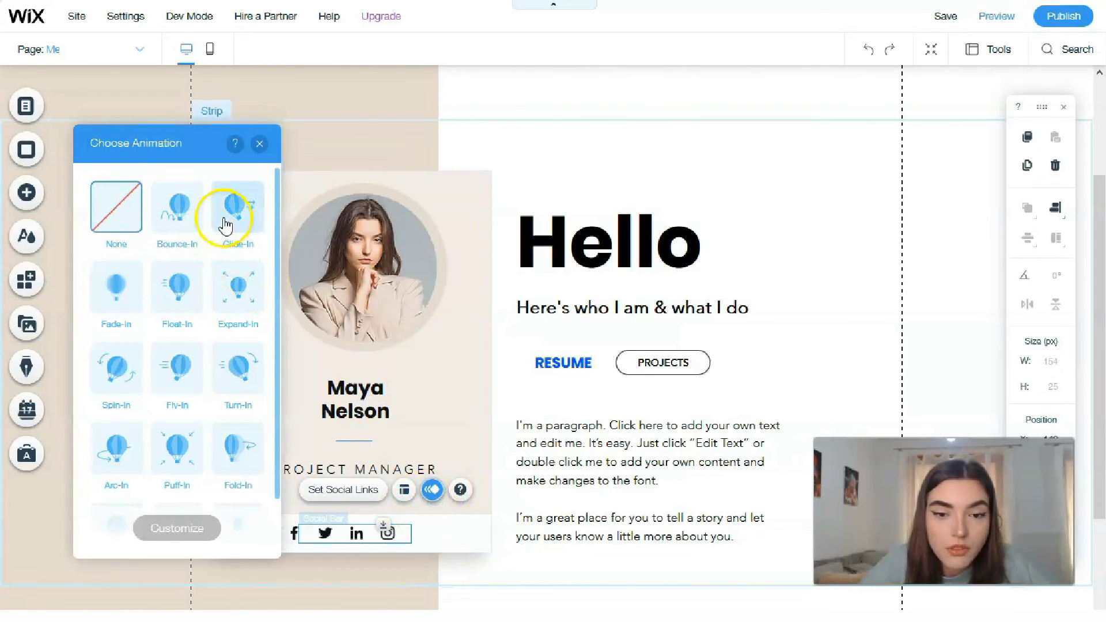
{"action": "left_click", "coordinate": [237, 231]}
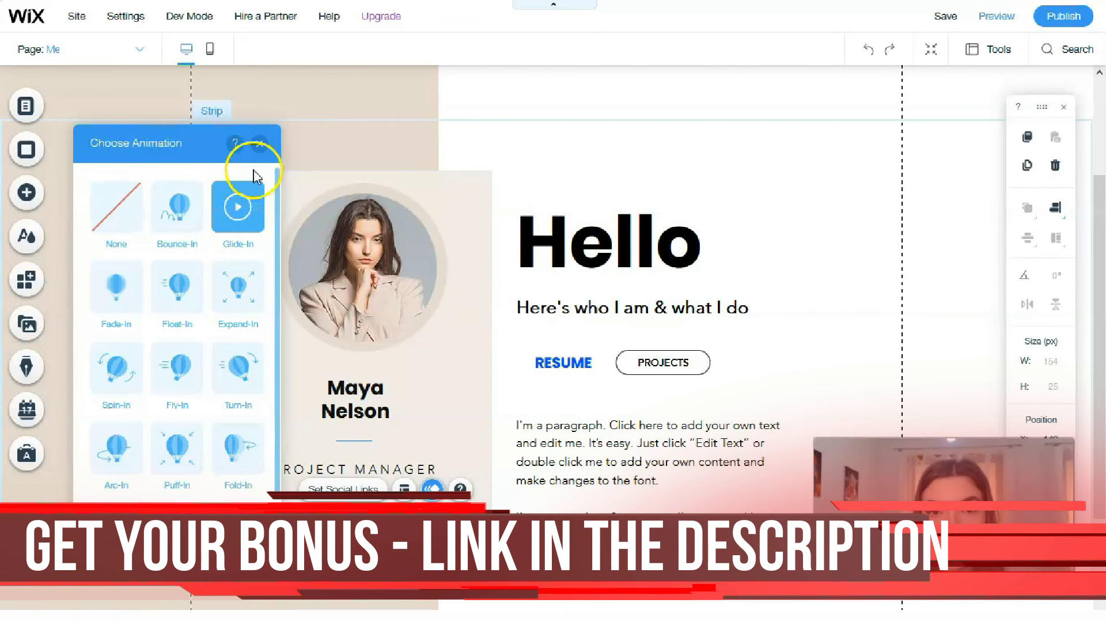
{"action": "left_click", "coordinate": [259, 144]}
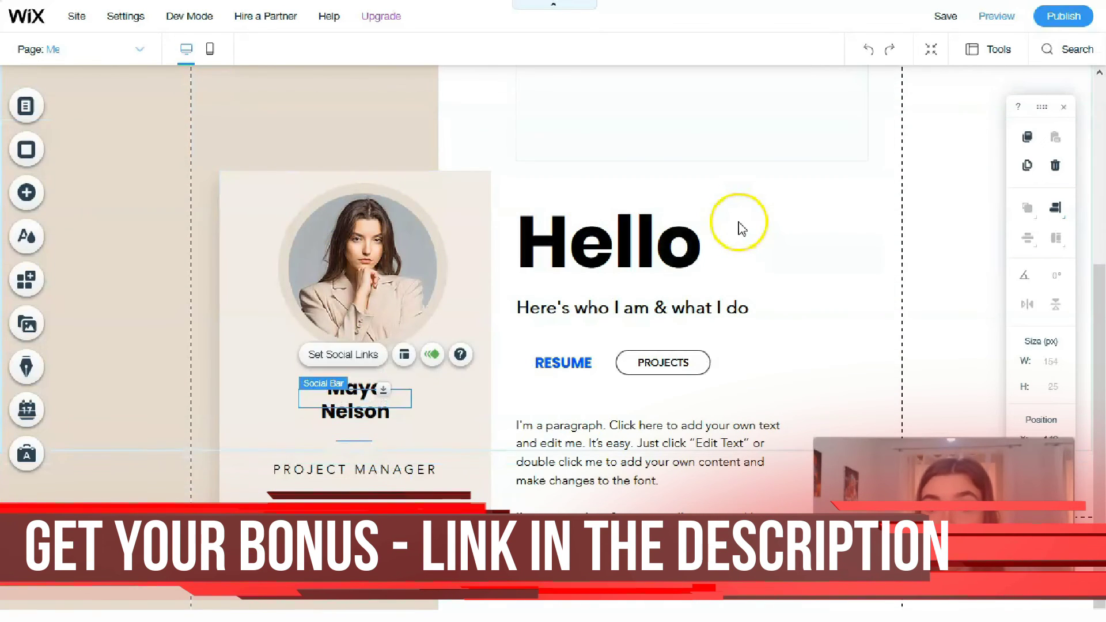
Set the background of the strip behind the profile card and Hello heading to the Shadow video and play its preview.
{"action": "scroll", "coordinate": [734, 250], "scroll_direction": "down", "scroll_amount": 2}
{"action": "scroll", "coordinate": [732, 251], "scroll_direction": "up", "scroll_amount": 4}
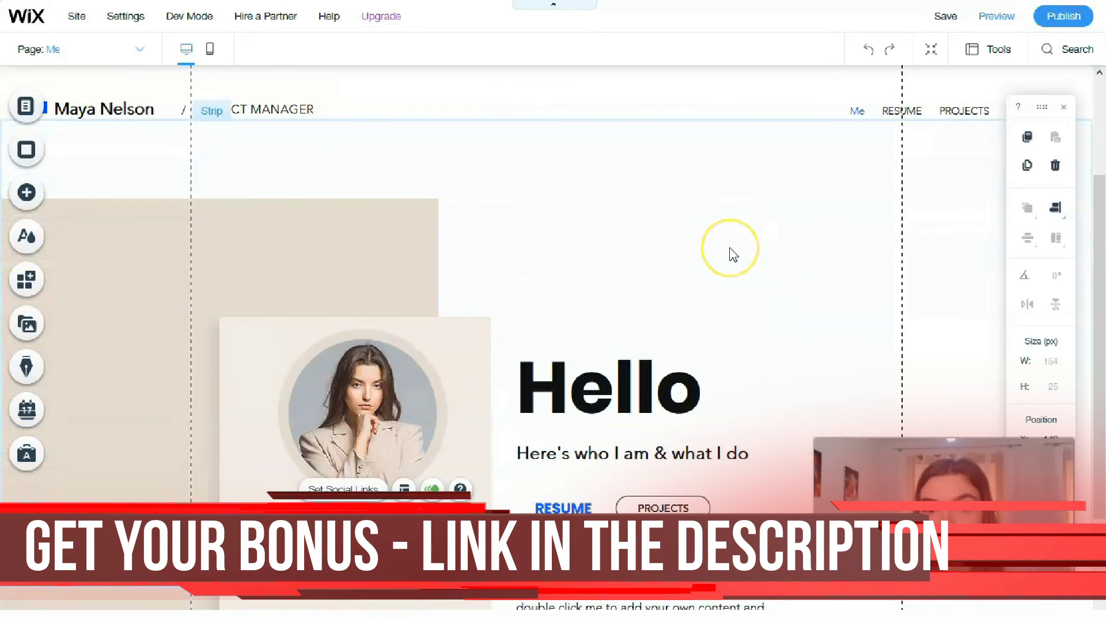
{"action": "scroll", "coordinate": [167, 224], "scroll_direction": "down", "scroll_amount": 2}
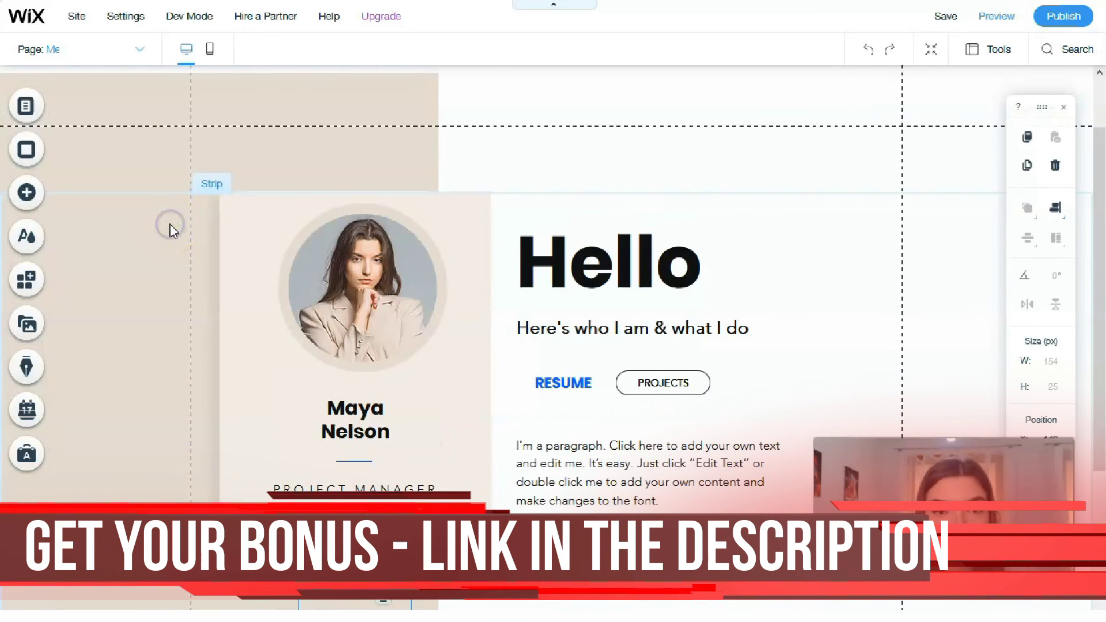
{"action": "left_click", "coordinate": [153, 207]}
{"action": "scroll", "coordinate": [156, 207], "scroll_direction": "up", "scroll_amount": 1}
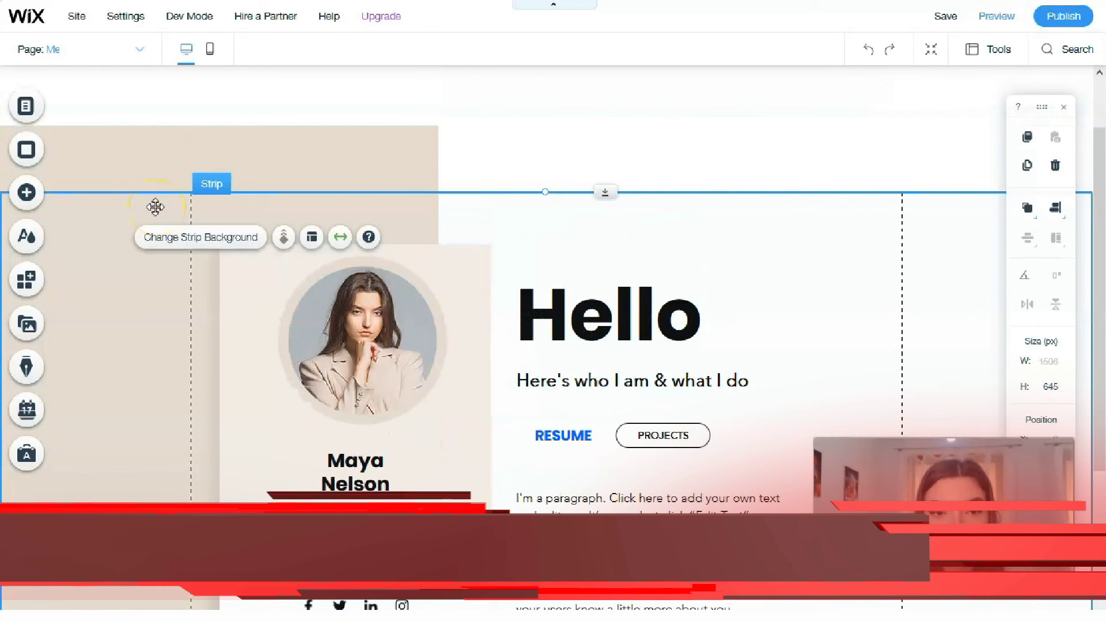
{"action": "left_click", "coordinate": [175, 242]}
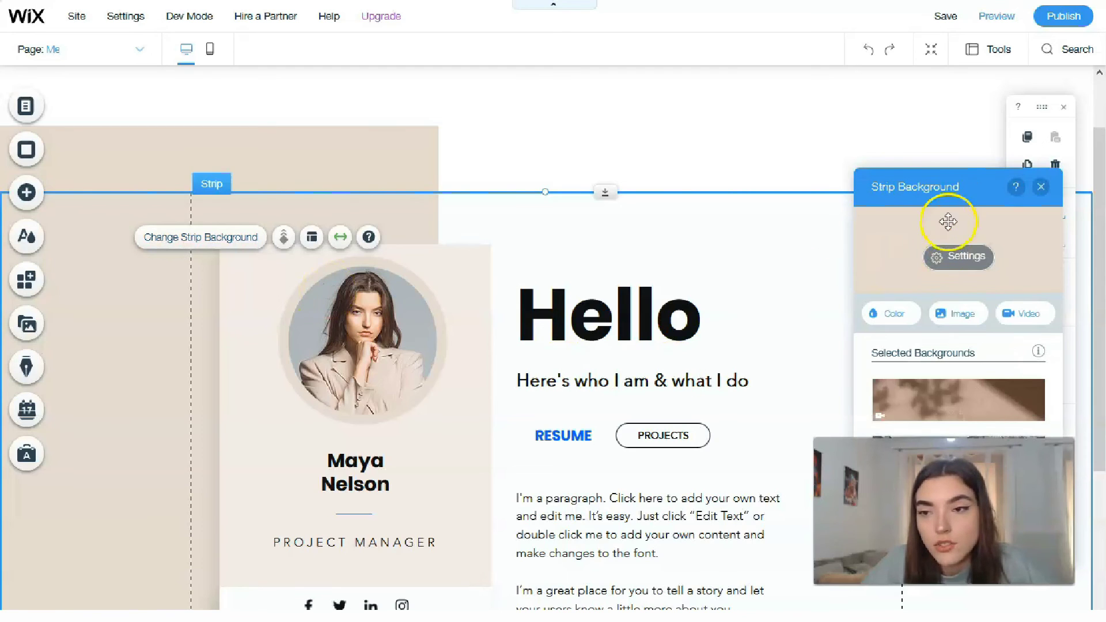
{"action": "left_click_drag", "start_coordinate": [889, 190], "coordinate": [374, 141]}
{"action": "mouse_move", "coordinate": [414, 350]}
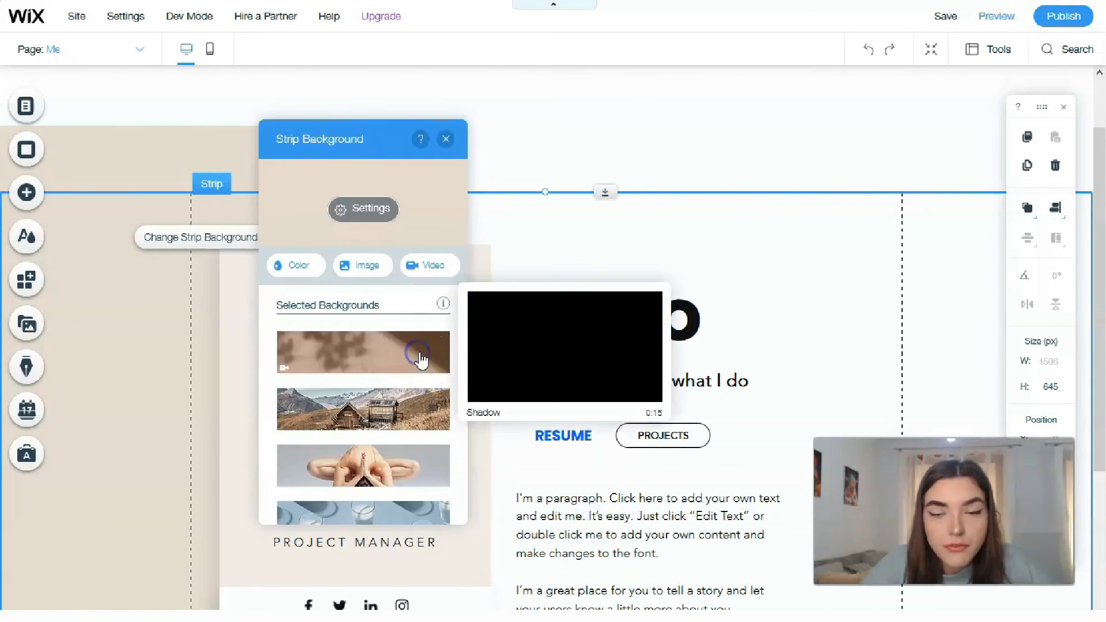
{"action": "left_click", "coordinate": [426, 364]}
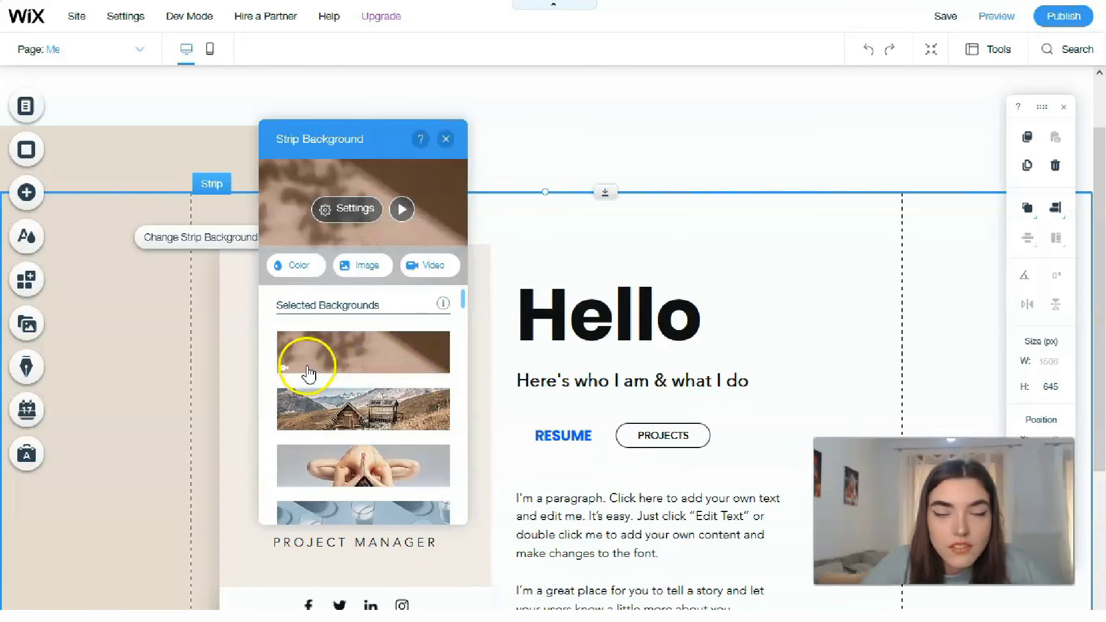
{"action": "left_click", "coordinate": [401, 208]}
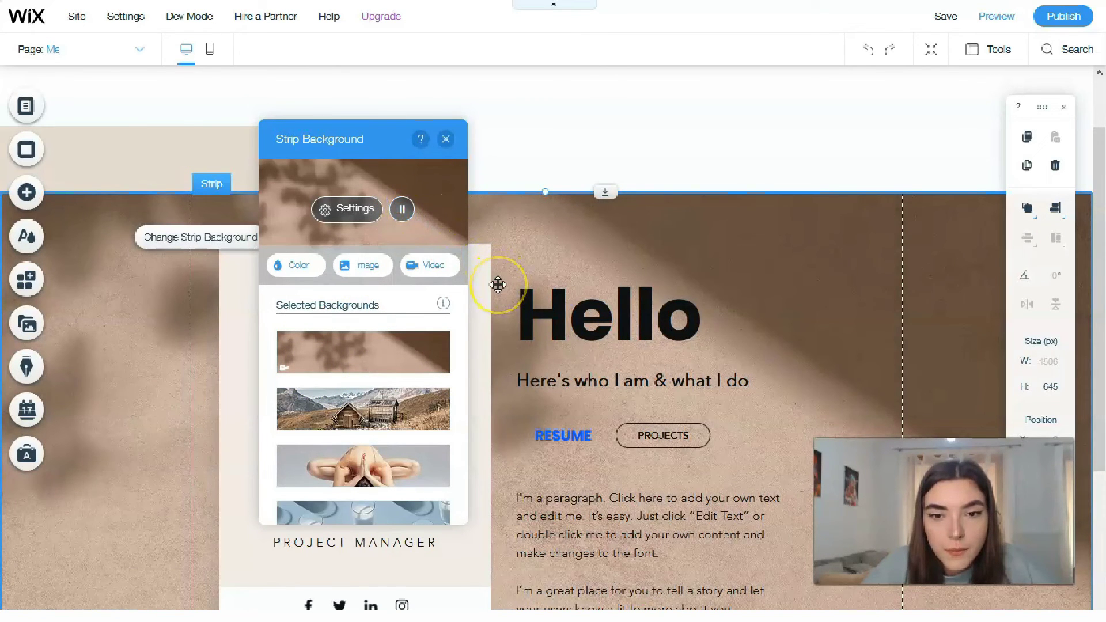
{"action": "scroll", "coordinate": [496, 278], "scroll_direction": "down", "scroll_amount": 2}
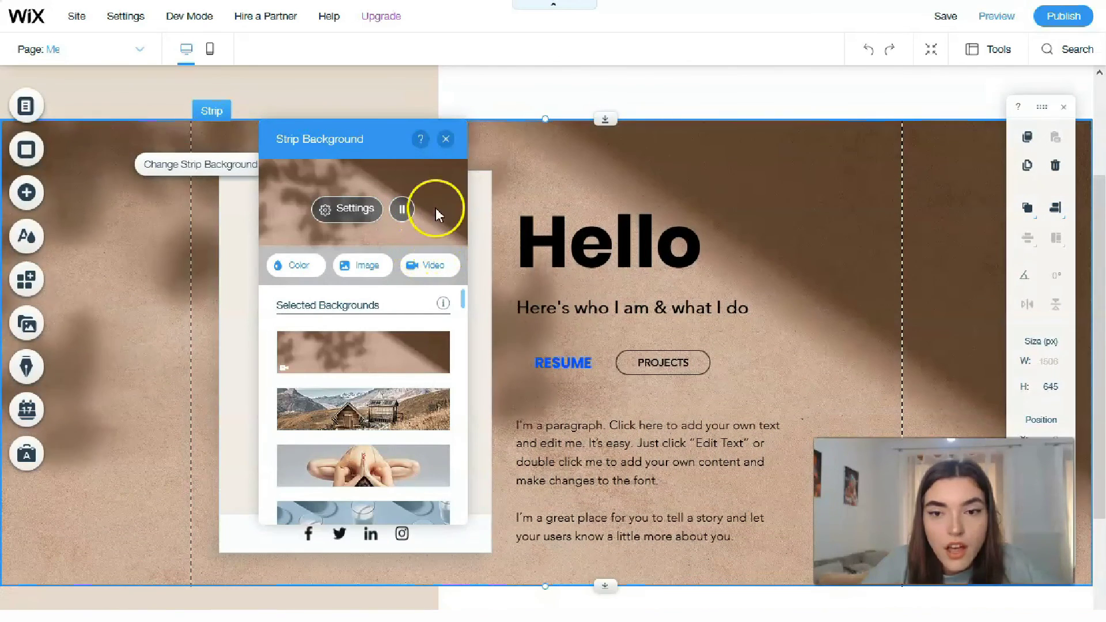
{"action": "left_click", "coordinate": [446, 139]}
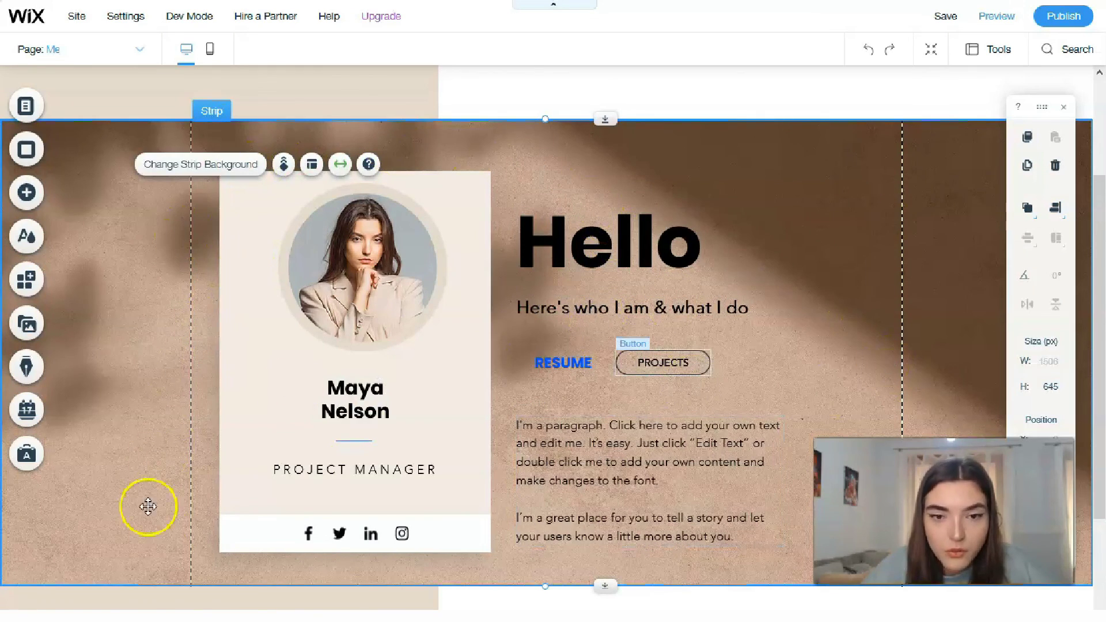
{"action": "scroll", "coordinate": [856, 416], "scroll_direction": "down", "scroll_amount": 1}
{"action": "scroll", "coordinate": [824, 415], "scroll_direction": "down", "scroll_amount": 1}
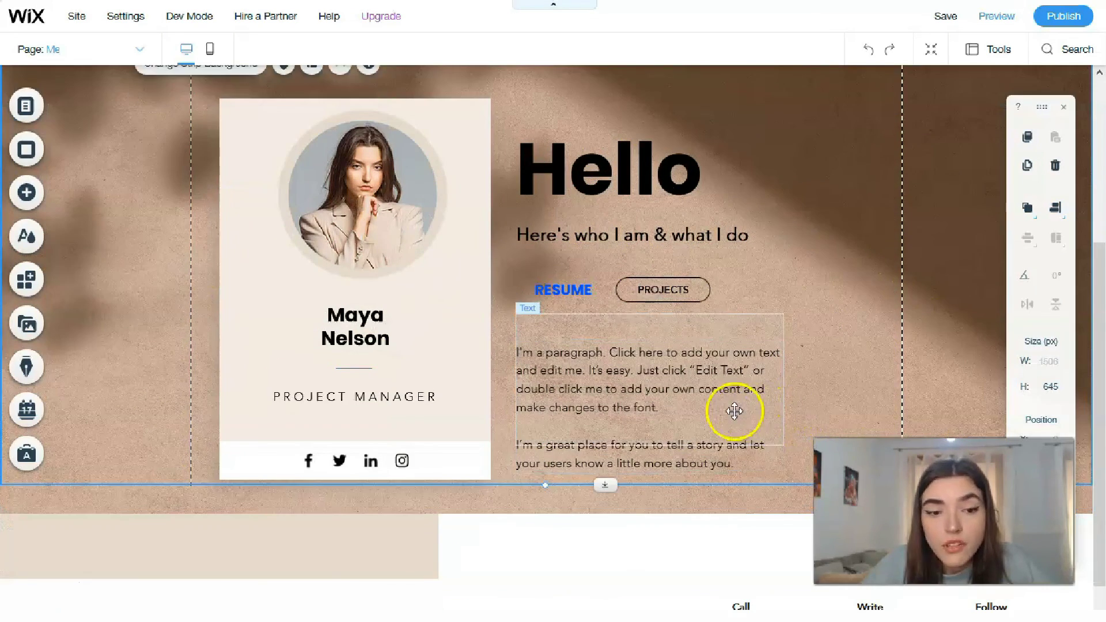
{"action": "scroll", "coordinate": [675, 398], "scroll_direction": "down", "scroll_amount": 1}
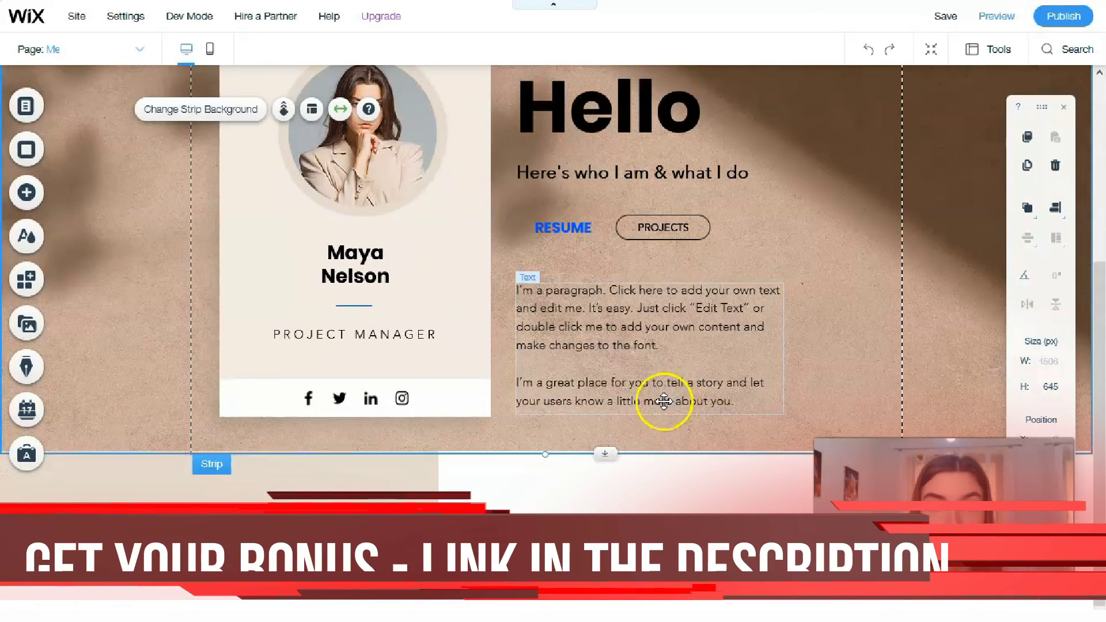
{"action": "scroll", "coordinate": [658, 408], "scroll_direction": "up", "scroll_amount": 3}
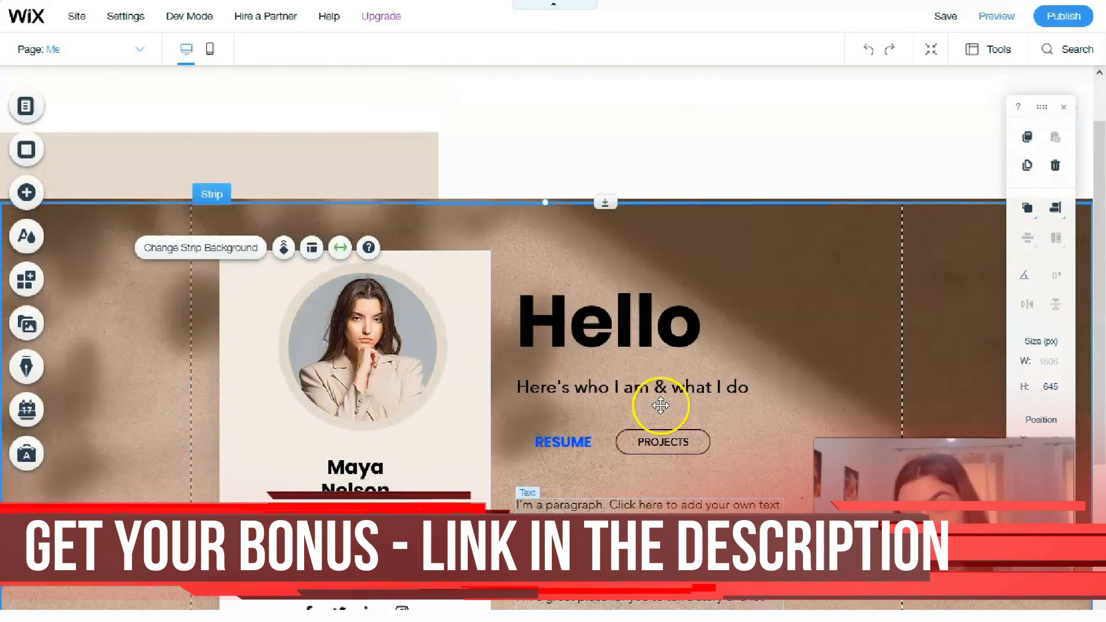
{"action": "scroll", "coordinate": [605, 325], "scroll_direction": "down", "scroll_amount": 1}
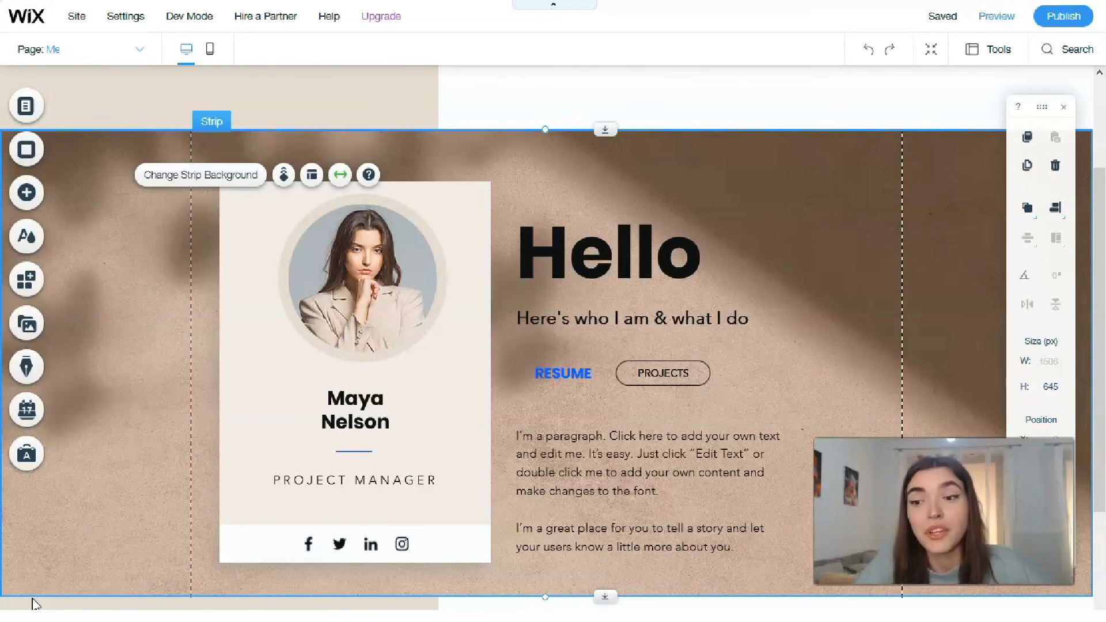
{"action": "left_click", "coordinate": [33, 590]}
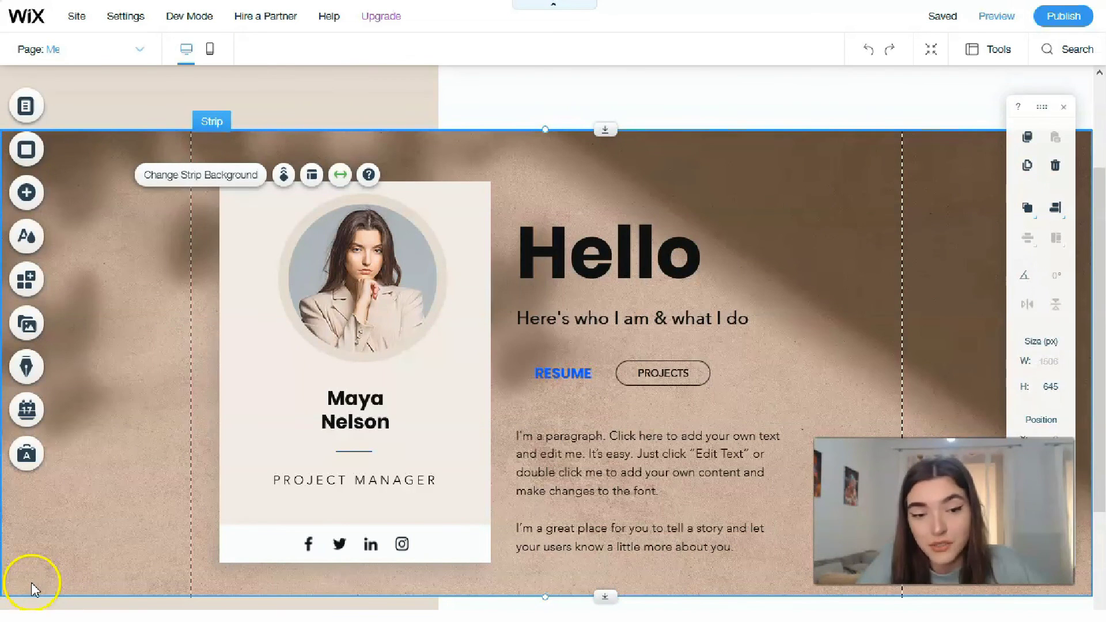